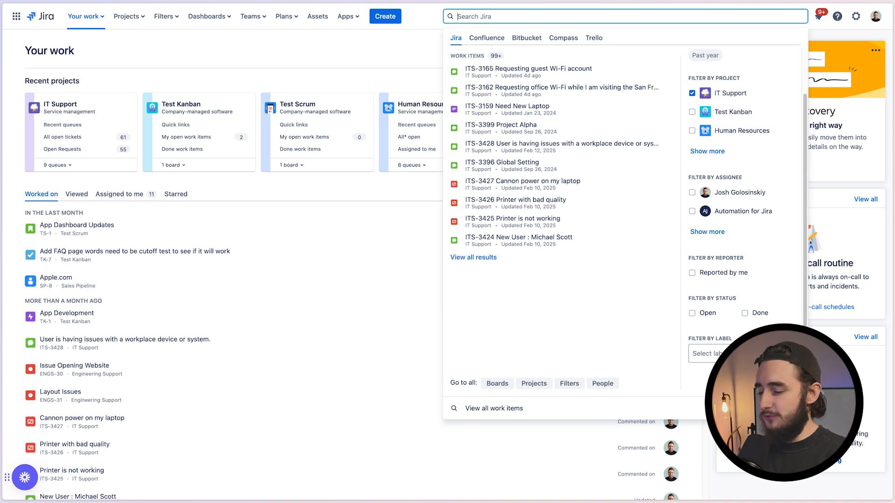
Search the Jira work items for the key "its-123" and for the text "mar", and leave the search.
text(its-123)
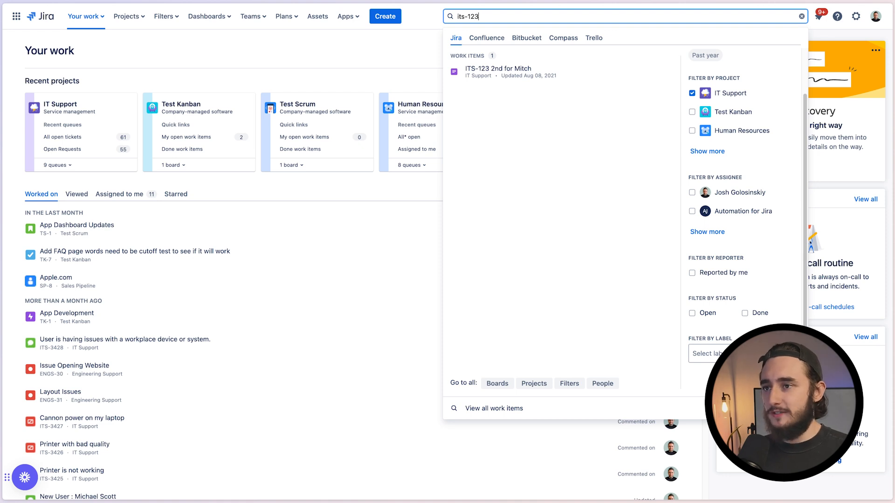
key(ctrl+a)
text(march)
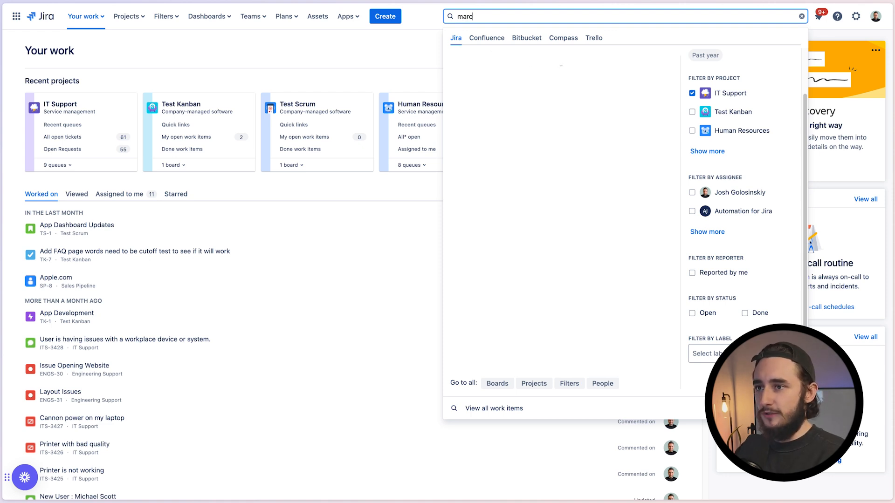
key(BackSpace)
key(BackSpace)
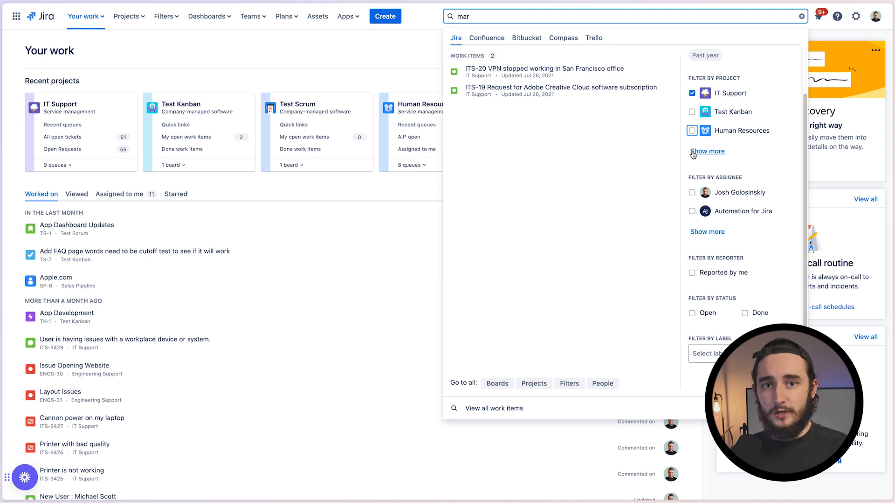
click(267, 61)
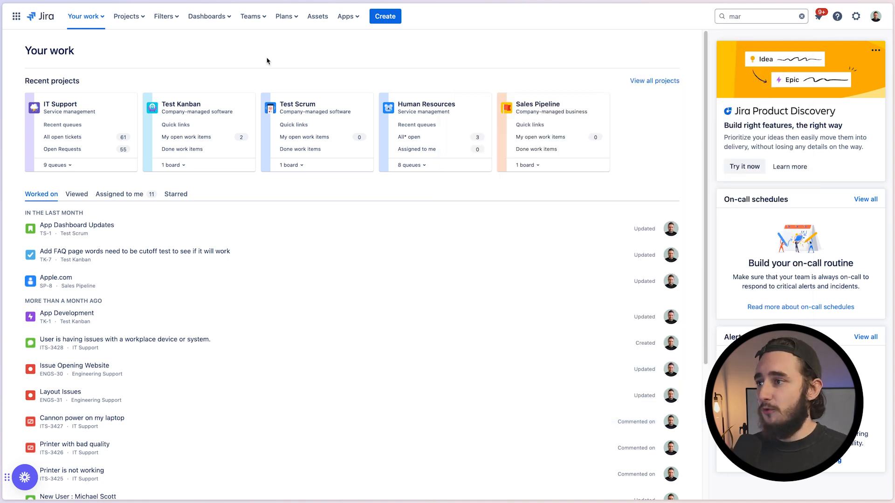
Open the list of all work items and remove its created-within-the-last-30-days filter.
click(164, 16)
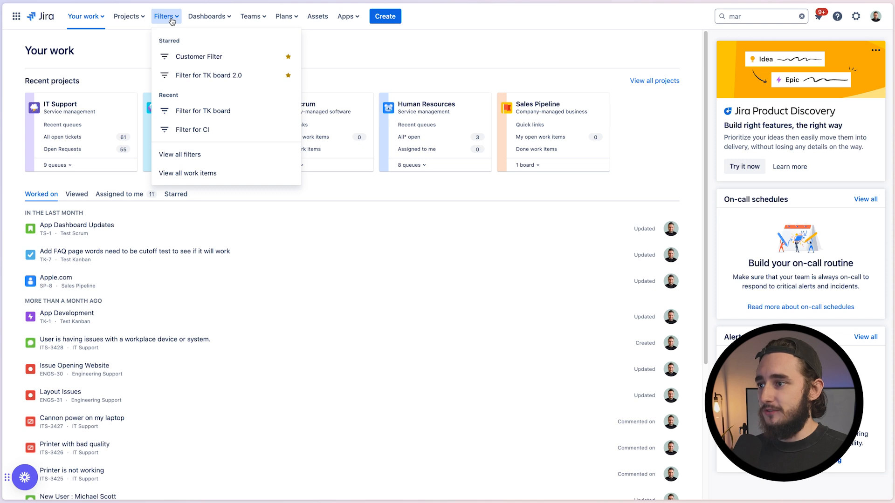
click(230, 175)
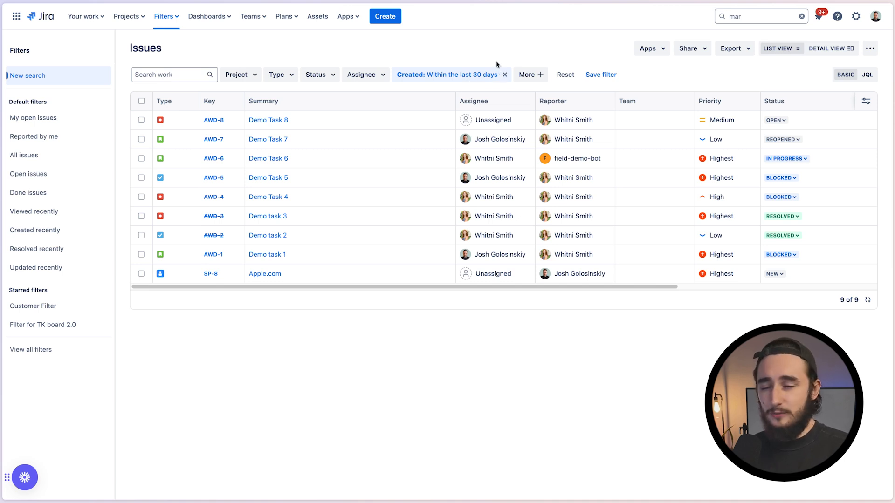
click(505, 74)
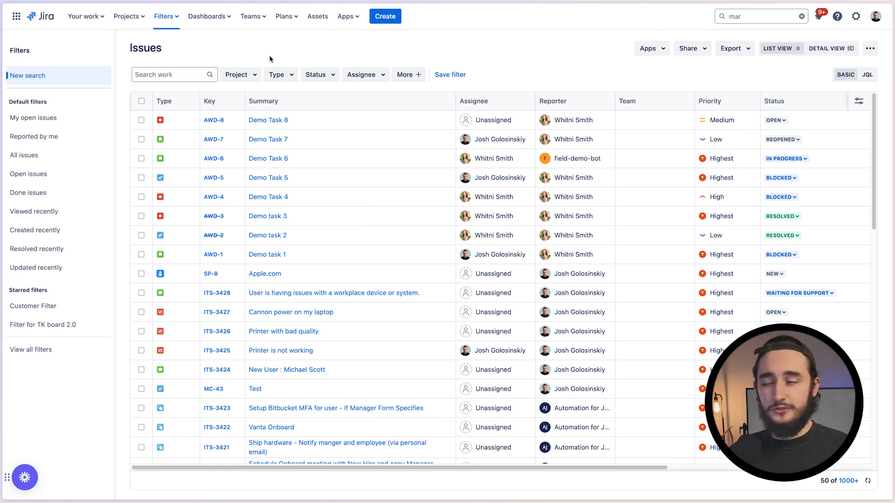
Filter the work items by the IT Support and Human Resources projects, status Done and the chosen assignee.
click(254, 73)
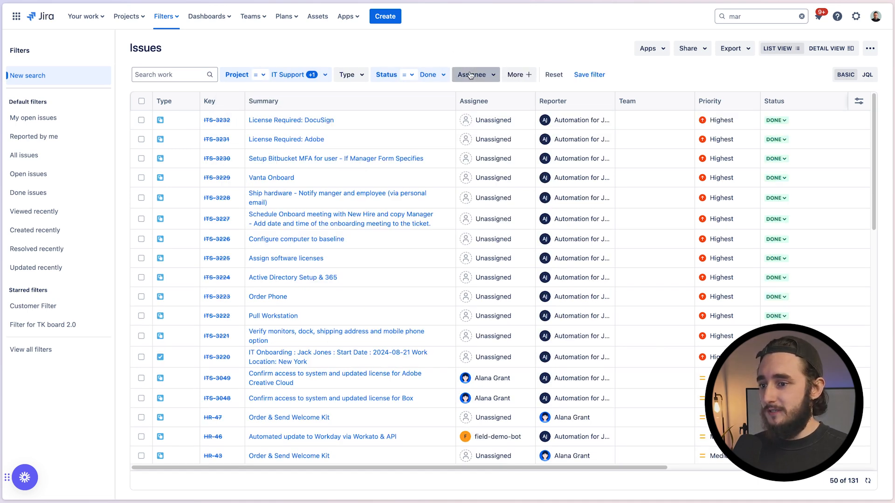
click(470, 73)
text(ala)
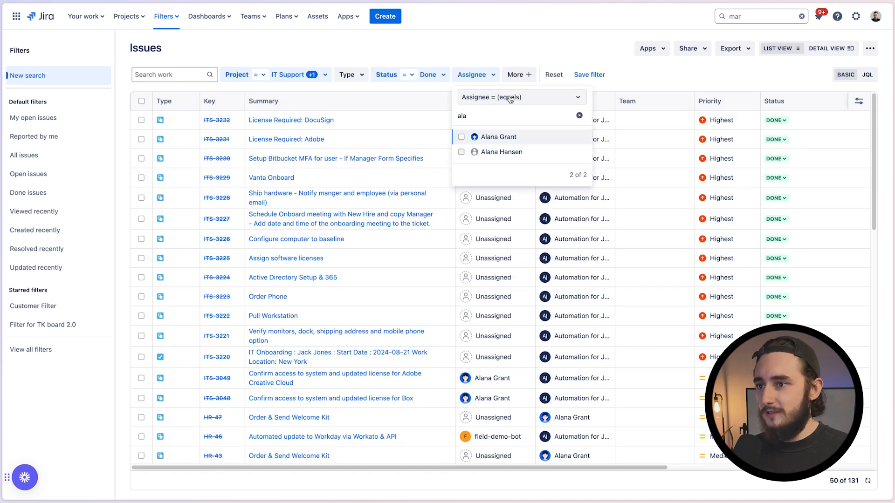
click(483, 136)
click(488, 54)
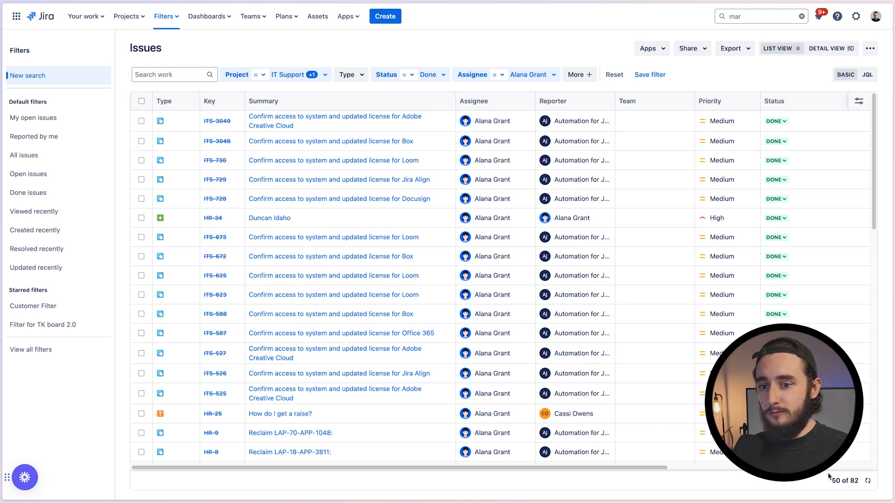
Look through the filtered work items and add a Priority filter set to High.
scroll(579, 369, down, 20)
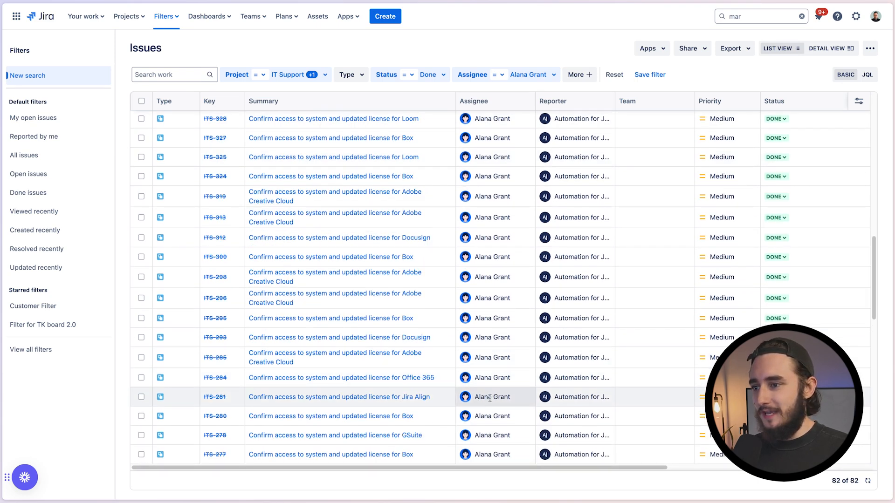
scroll(489, 398, up, 20)
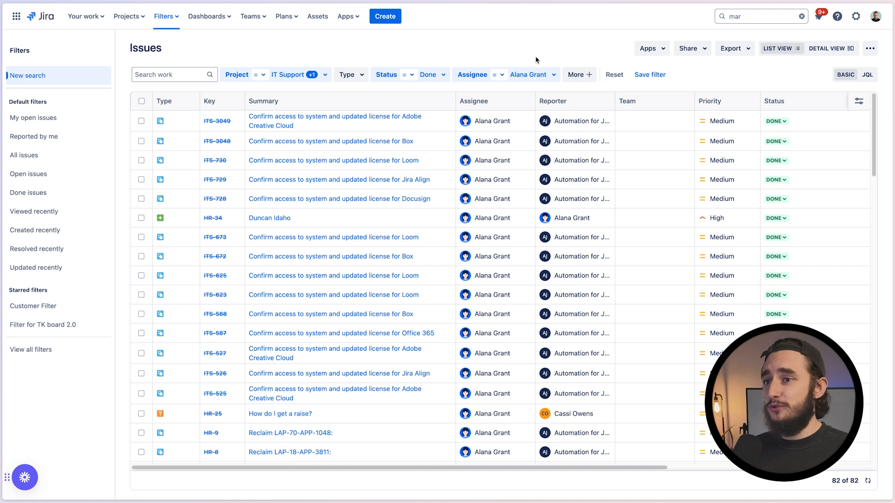
click(576, 74)
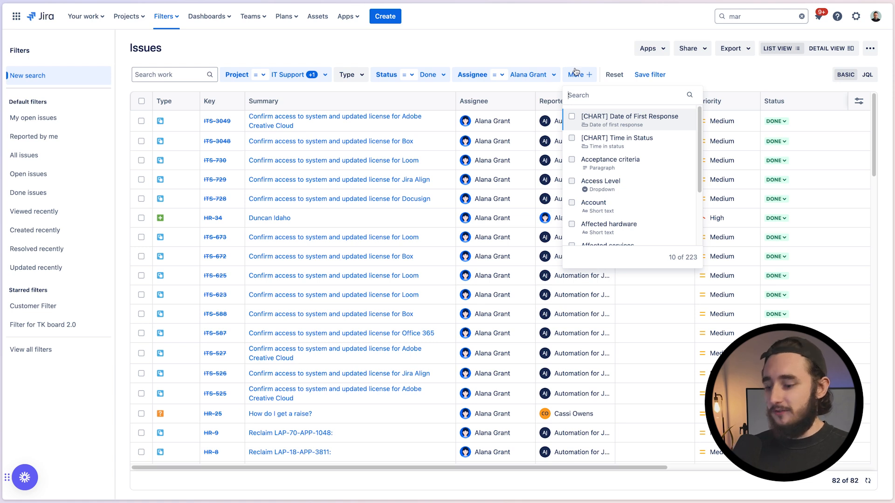
text(prio)
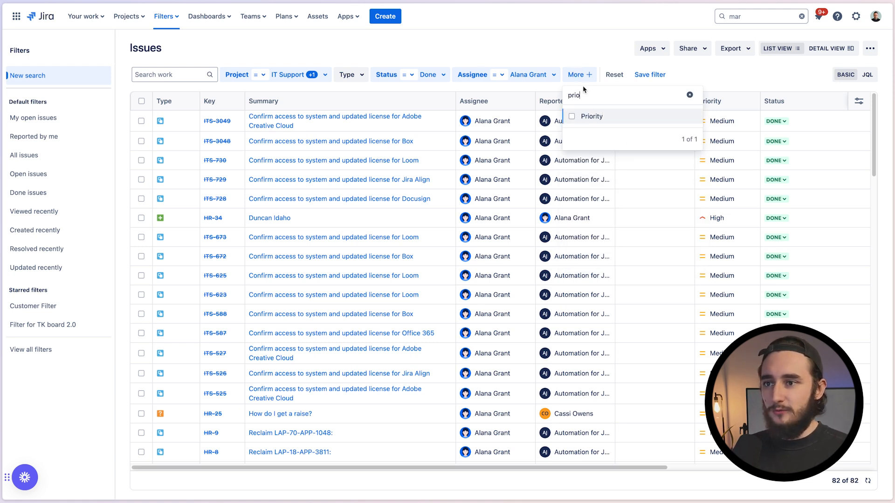
click(597, 122)
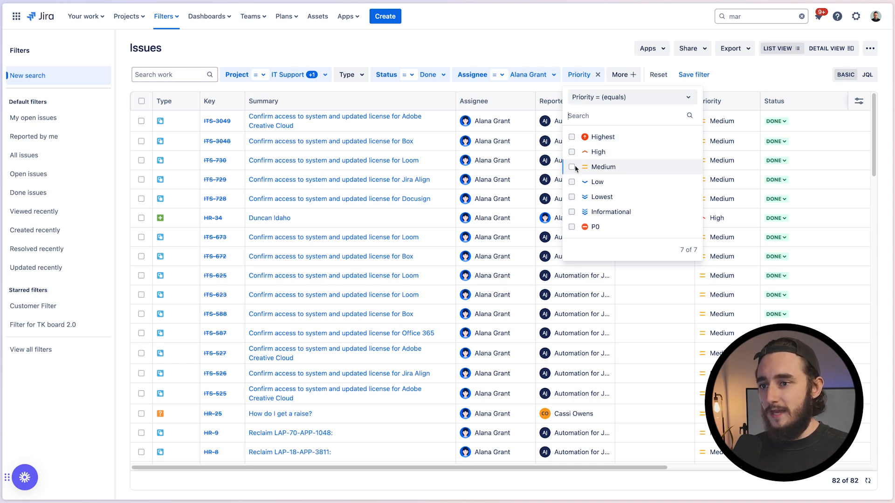
click(572, 152)
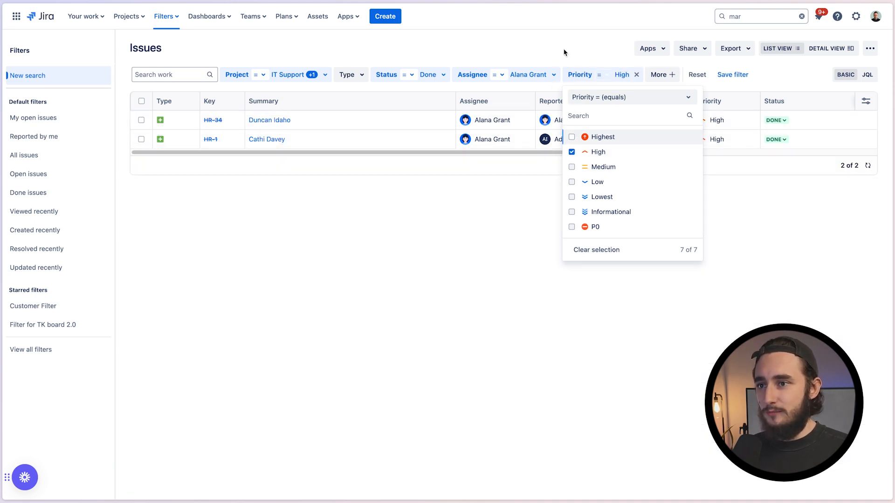
click(564, 53)
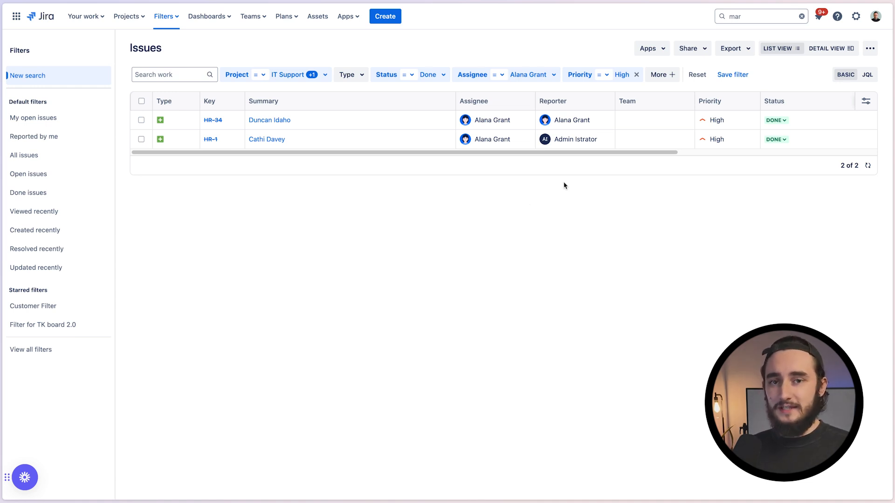
Start saving the current search as a filter named "IT and HR High Priority Closed Work Items".
click(722, 76)
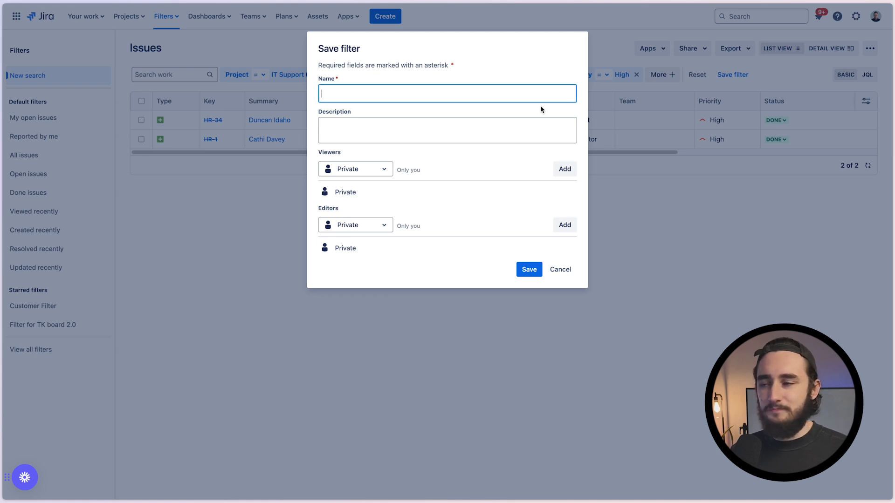
text(IT and HR )
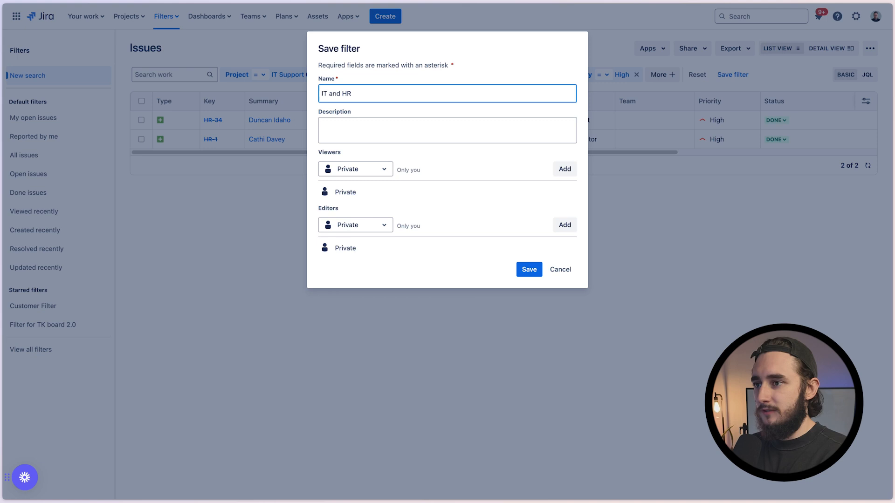
text(High Proi)
key(BackSpace)
key(BackSpace)
text(io)
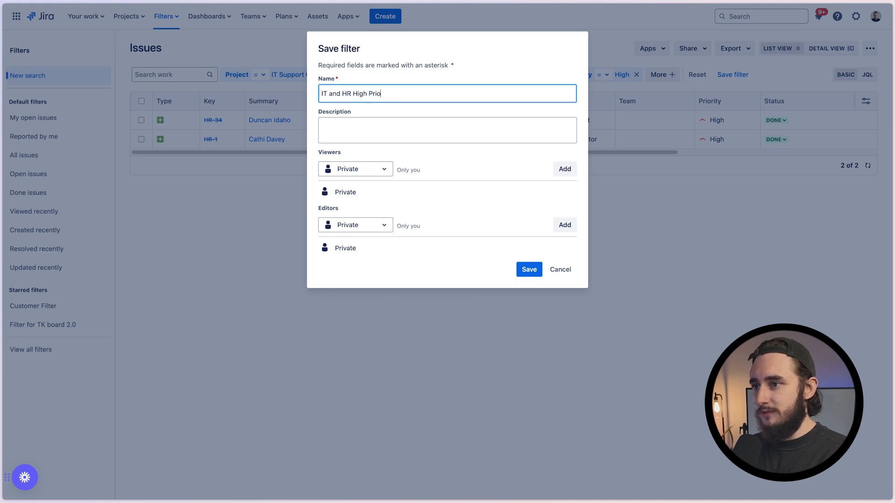
text(rity Closed )
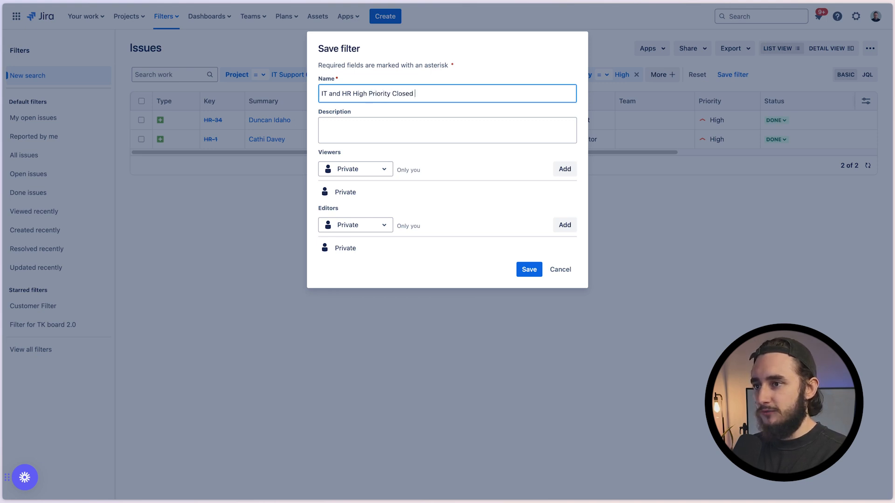
text(Work Items)
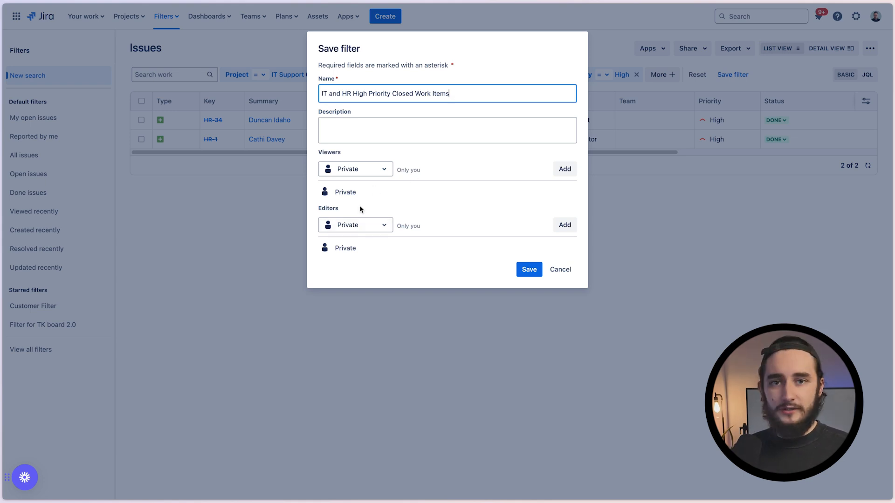
Select My organization as the viewers option and save the filter.
click(368, 172)
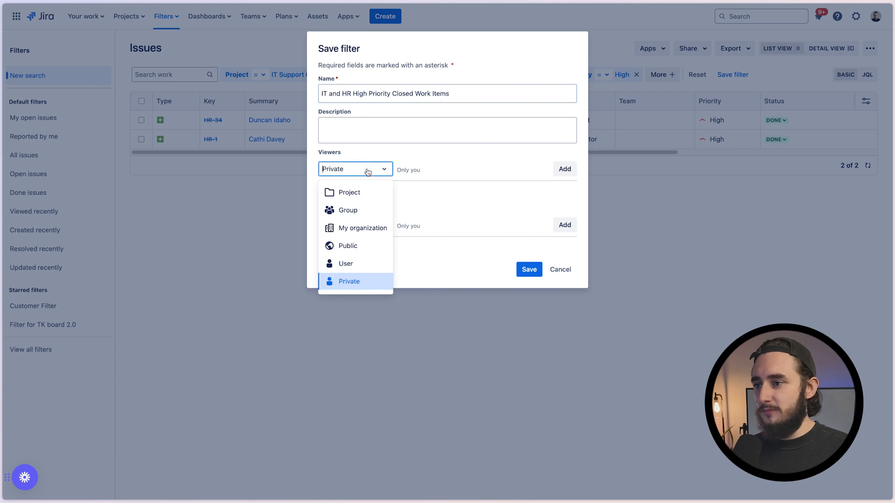
click(371, 230)
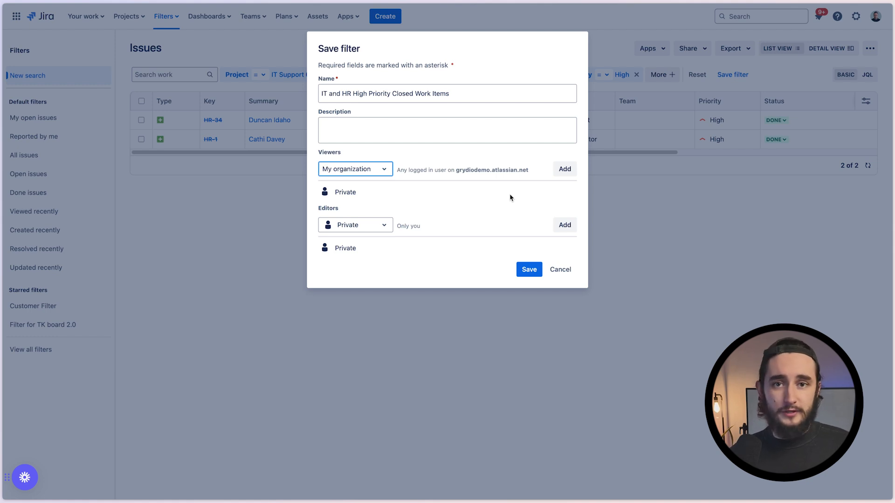
click(525, 267)
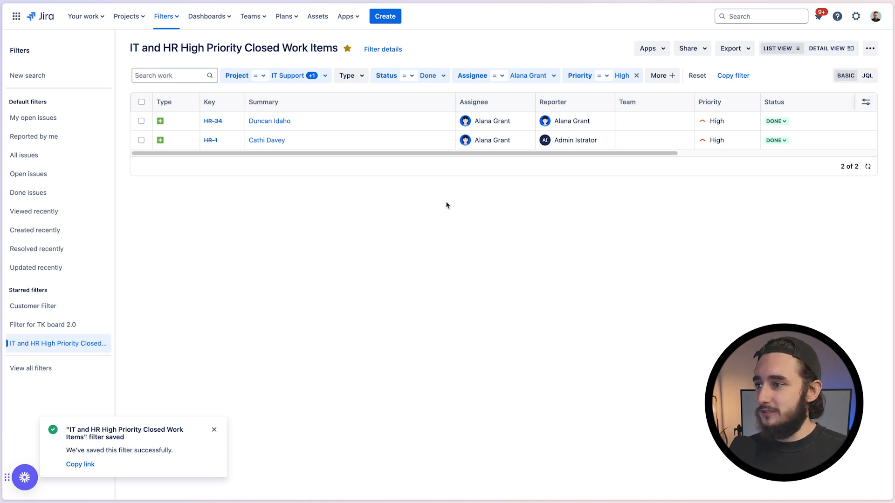
Search the list of all filters for "IT and HR" and open the saved high-priority filter.
click(167, 15)
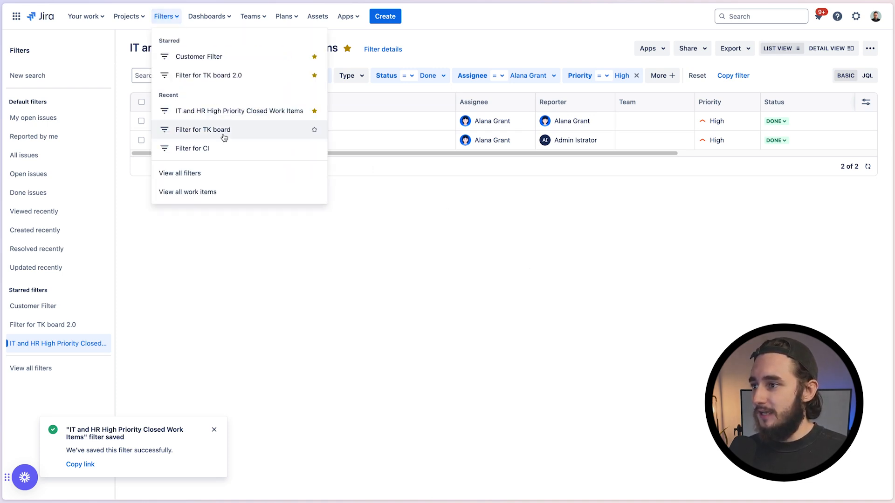
click(203, 182)
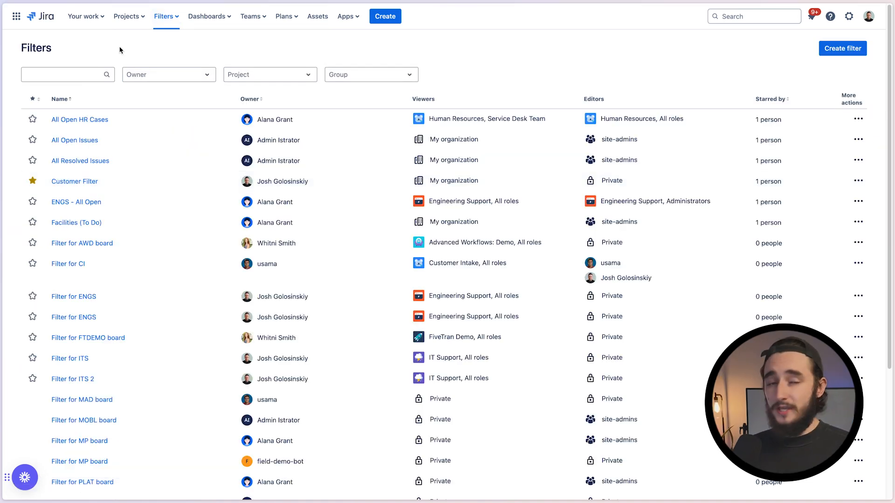
click(69, 70)
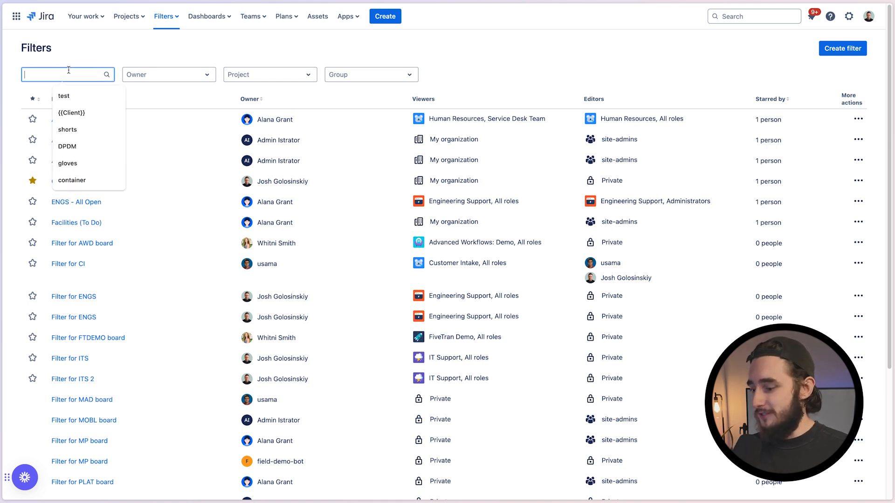
text(IT and HR)
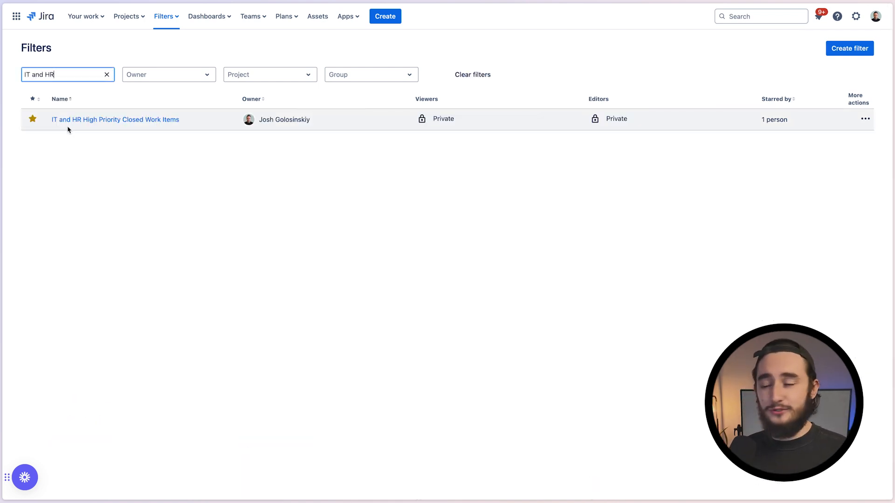
click(99, 120)
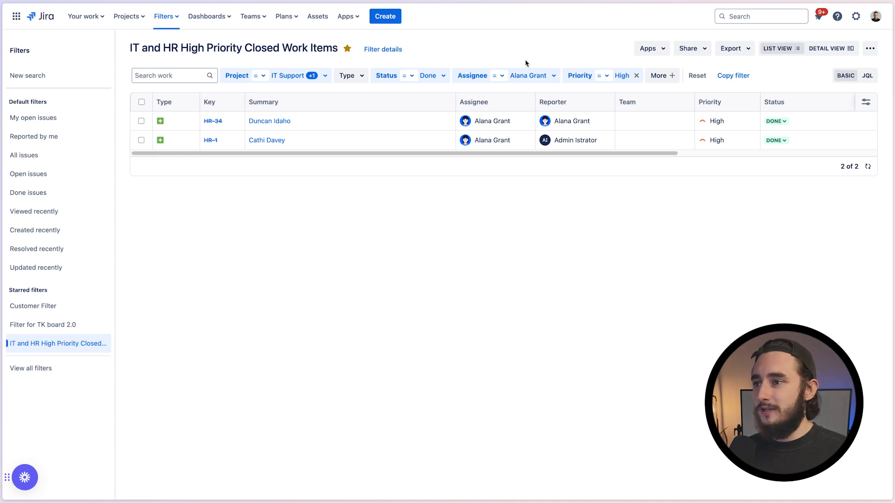
Compare the list and detail views of the filter results, and view work items HR-1 and HR-34 in detail view.
click(821, 49)
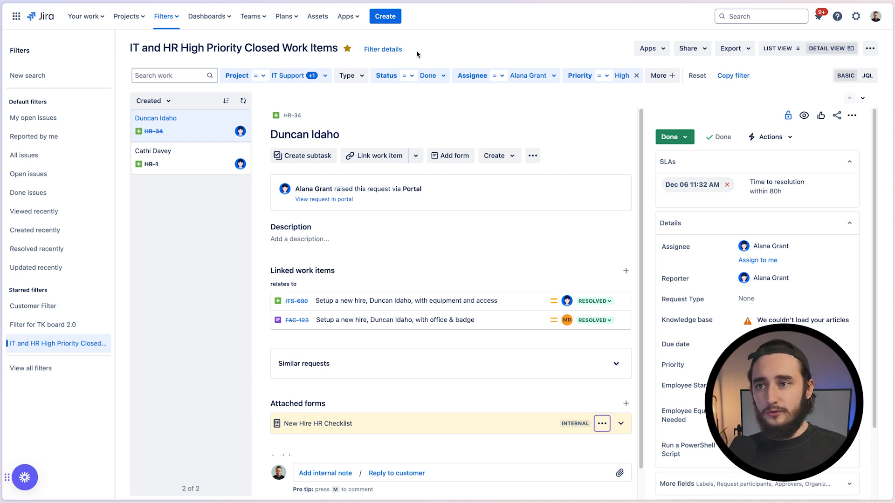
click(777, 49)
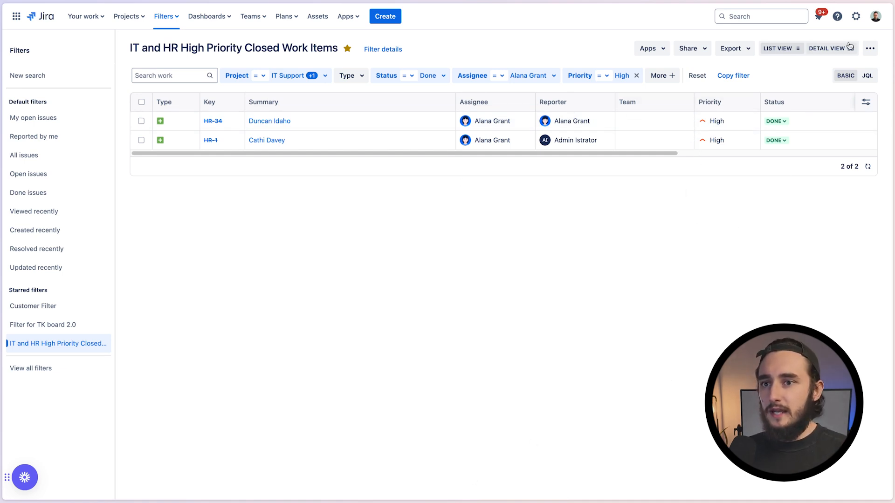
click(829, 49)
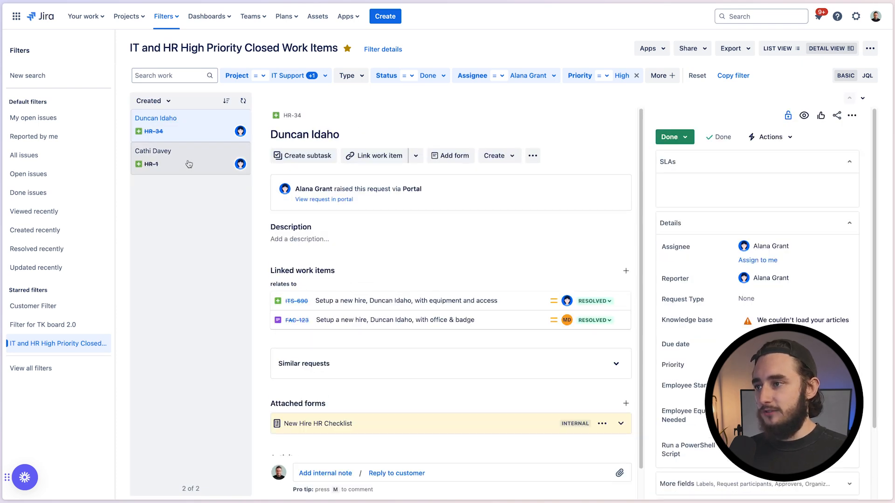
click(189, 162)
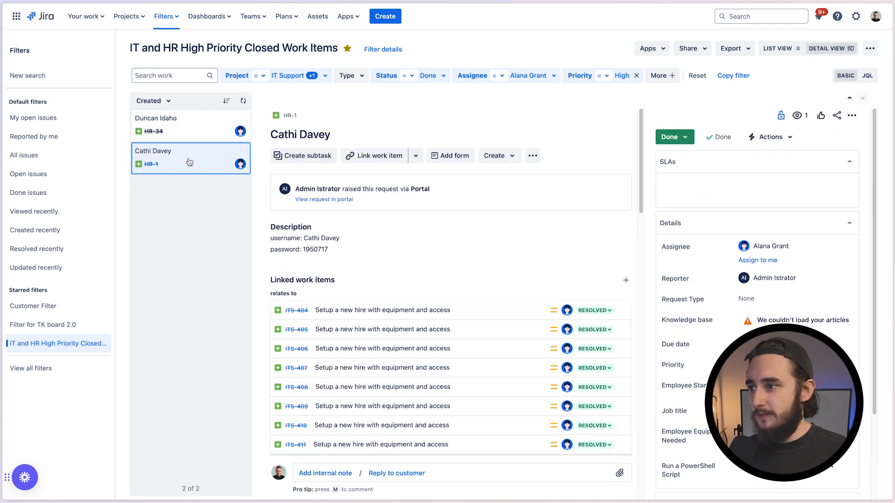
click(181, 135)
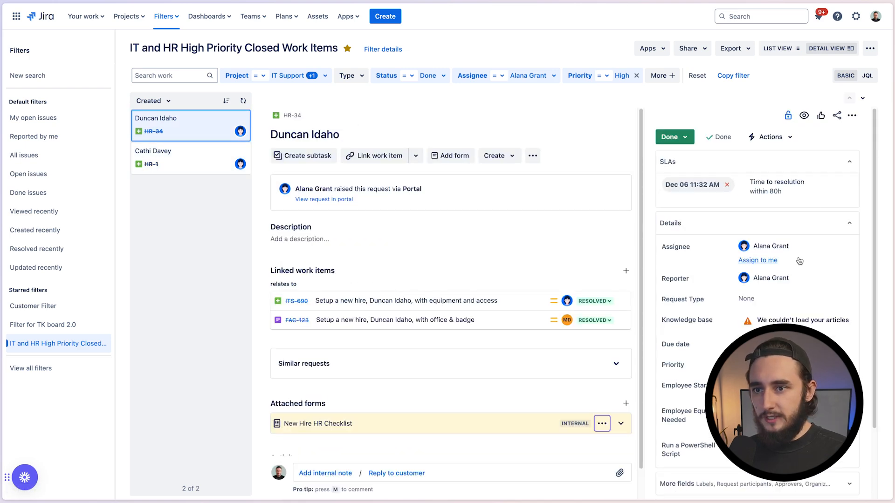
Switch the filter results to list view and review the available export formats.
click(795, 49)
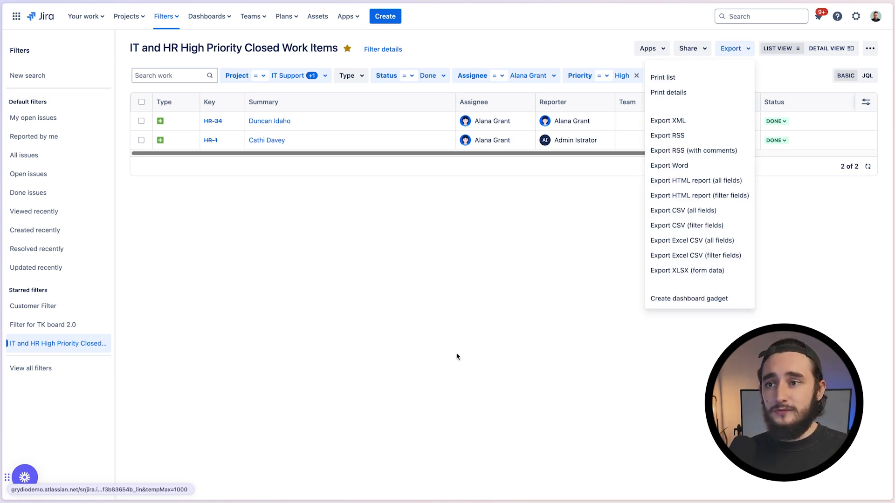
click(487, 329)
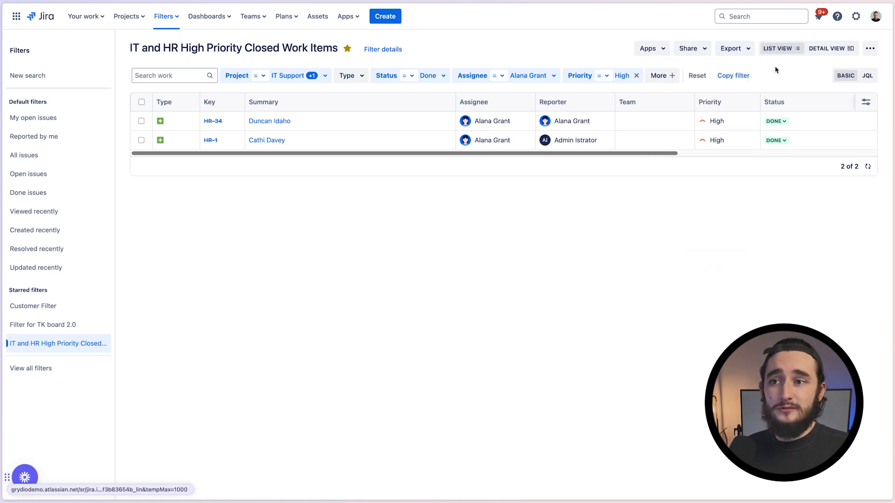
click(748, 57)
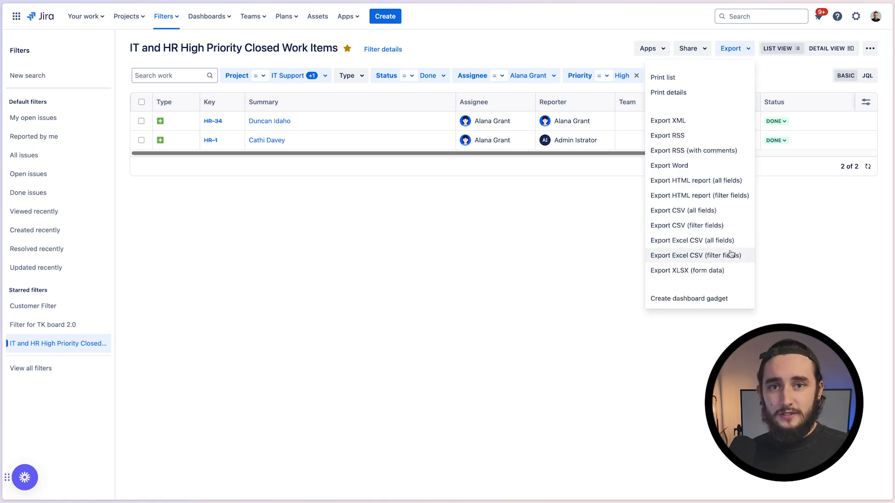
click(578, 250)
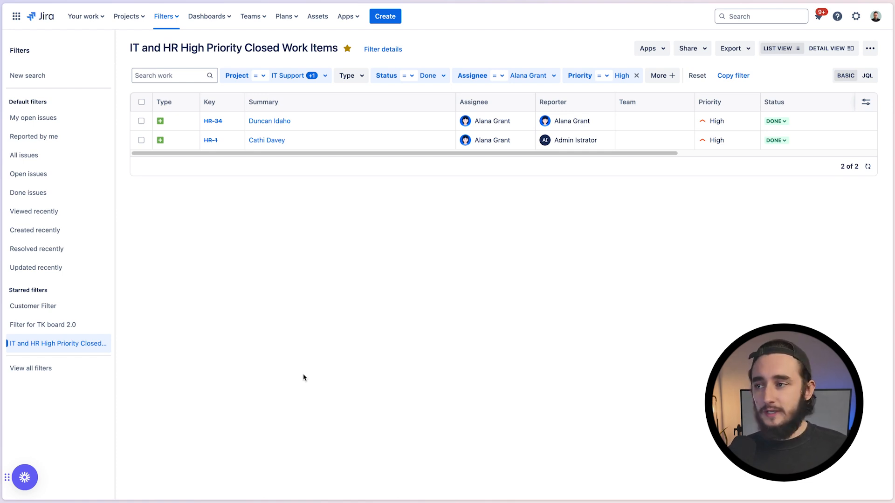
Open the starred Customer Dashboard and look through its gadgets.
click(218, 22)
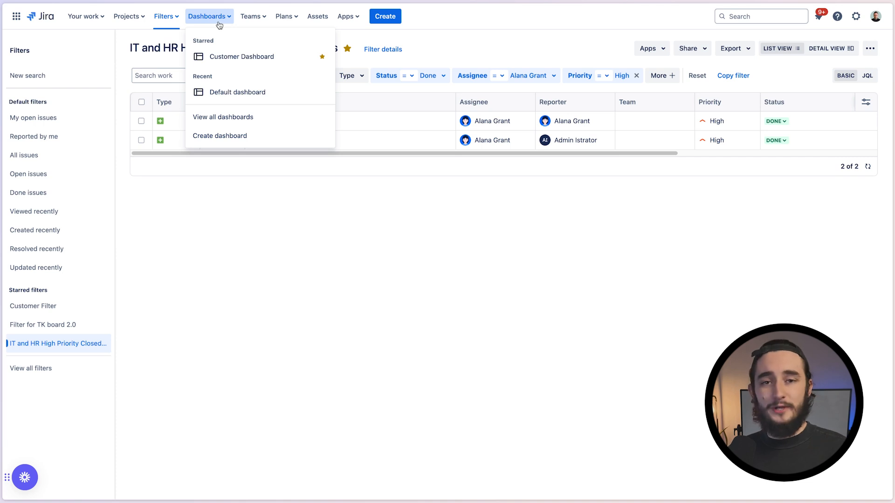
click(242, 56)
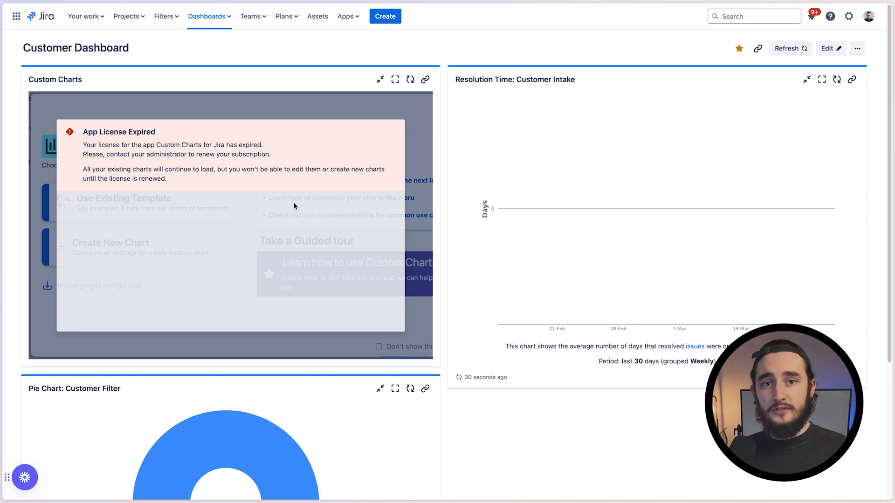
scroll(295, 205, down, 4)
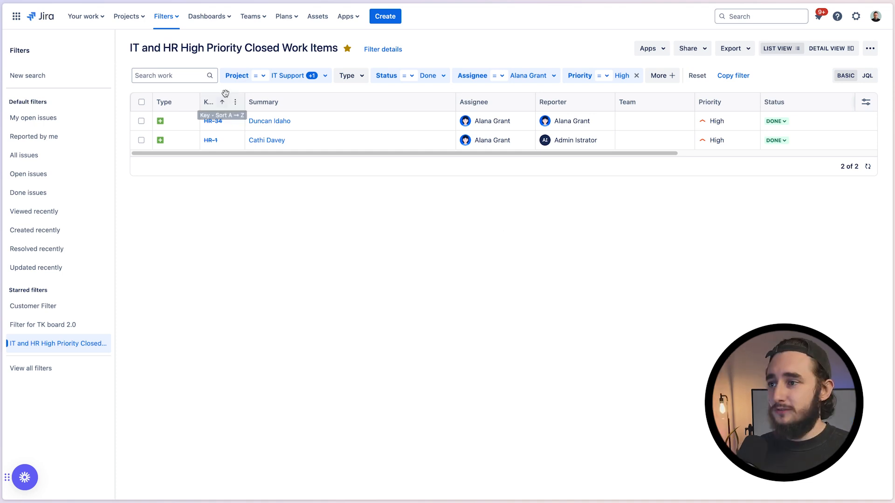
Remove Human Resources from the filter's Project condition and set the condition's operator to not equals for IT Support.
click(258, 77)
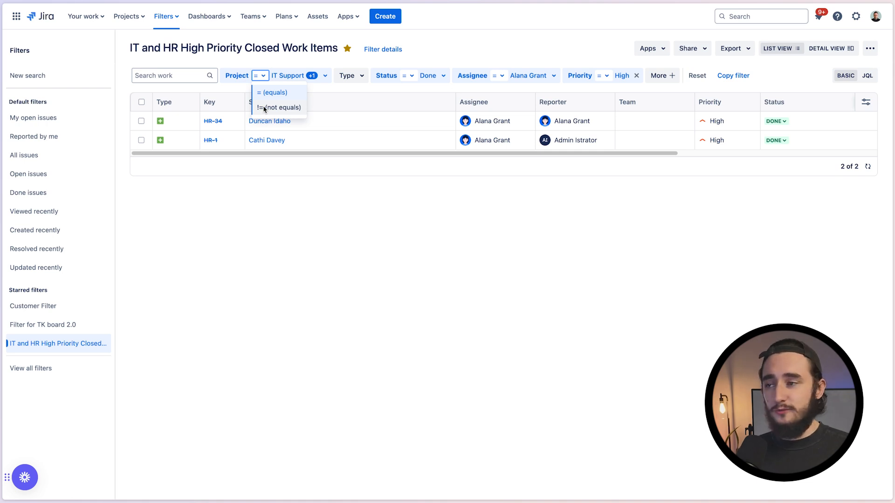
click(288, 66)
click(260, 76)
click(295, 77)
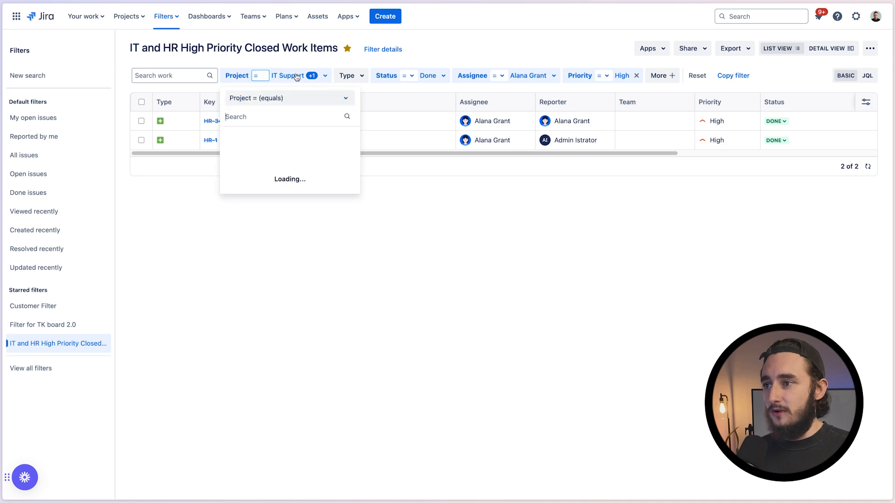
click(298, 77)
click(298, 78)
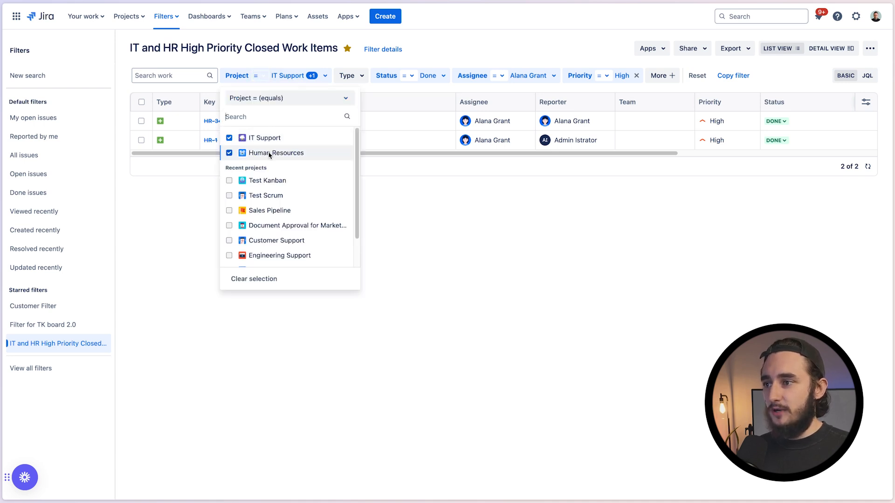
click(229, 153)
click(440, 230)
click(260, 76)
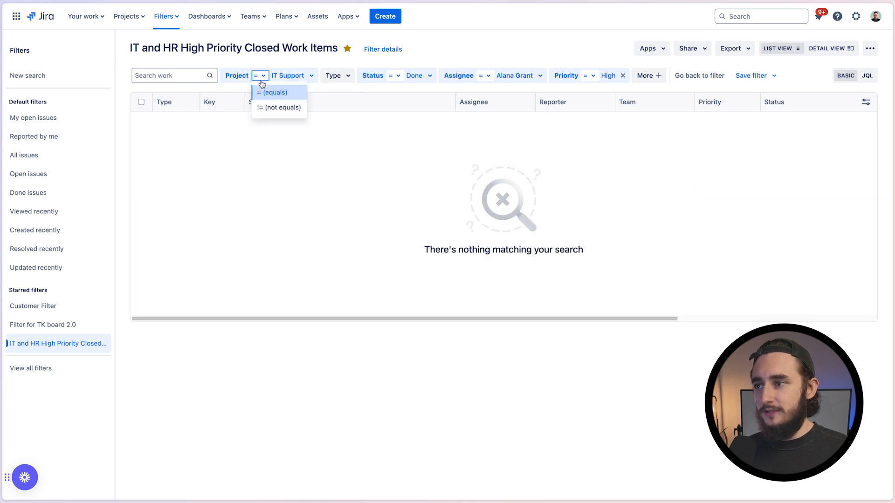
click(272, 108)
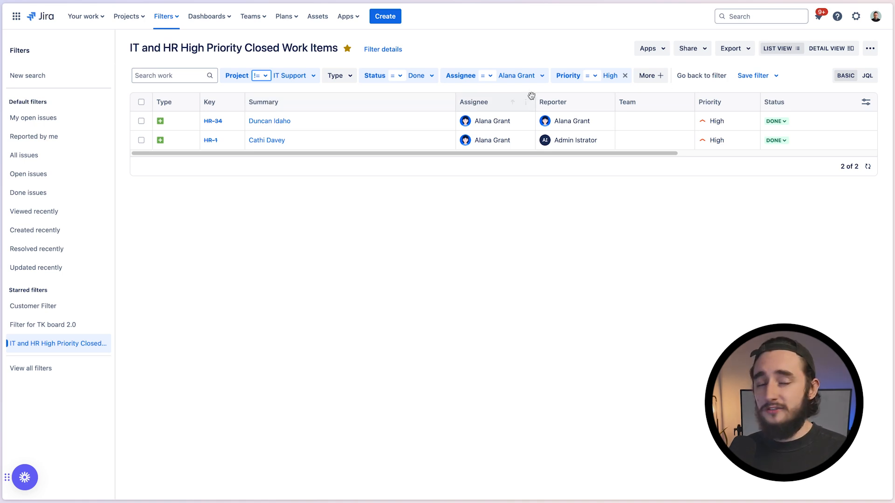
Check the Priority condition's operators and compare the basic and JQL versions of the search, ending in JQL.
click(588, 80)
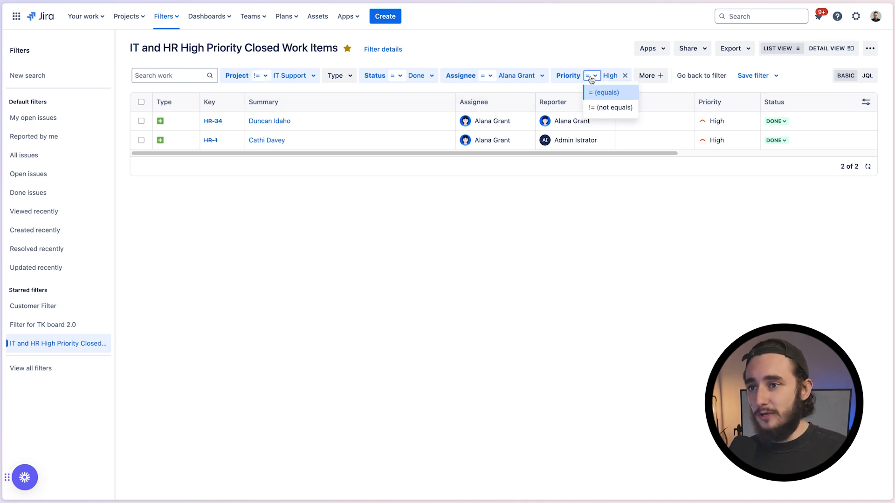
click(611, 225)
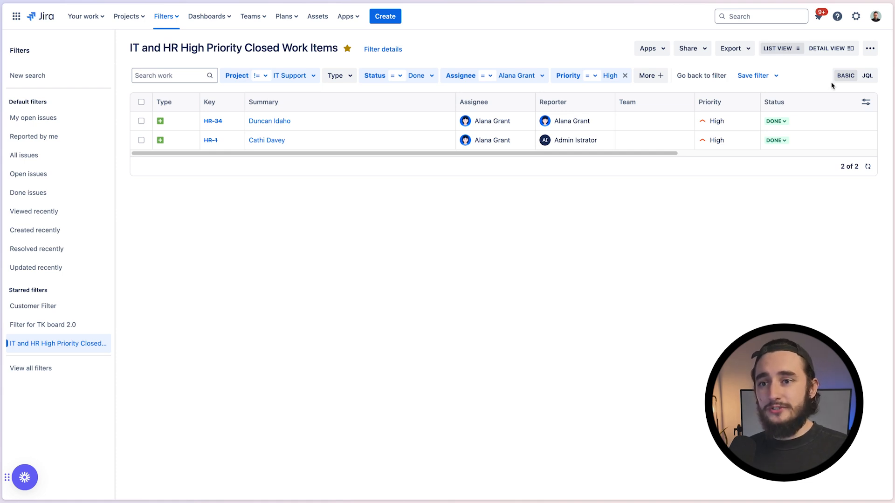
click(867, 77)
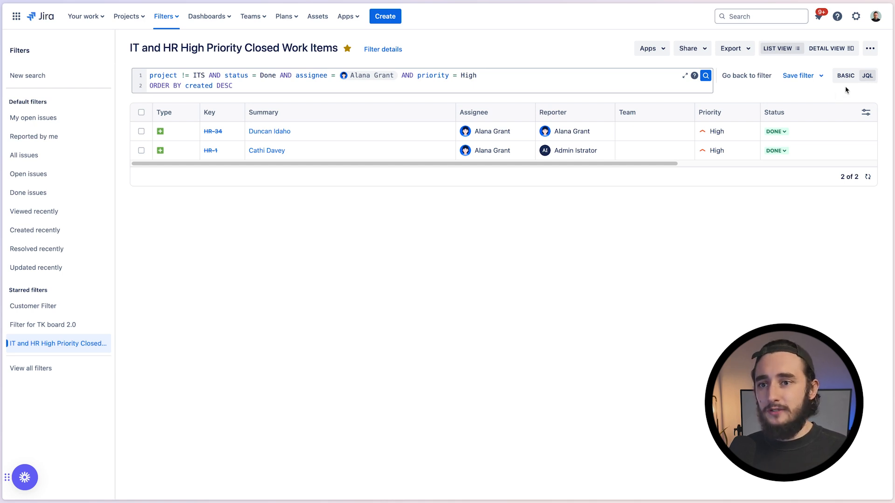
click(846, 76)
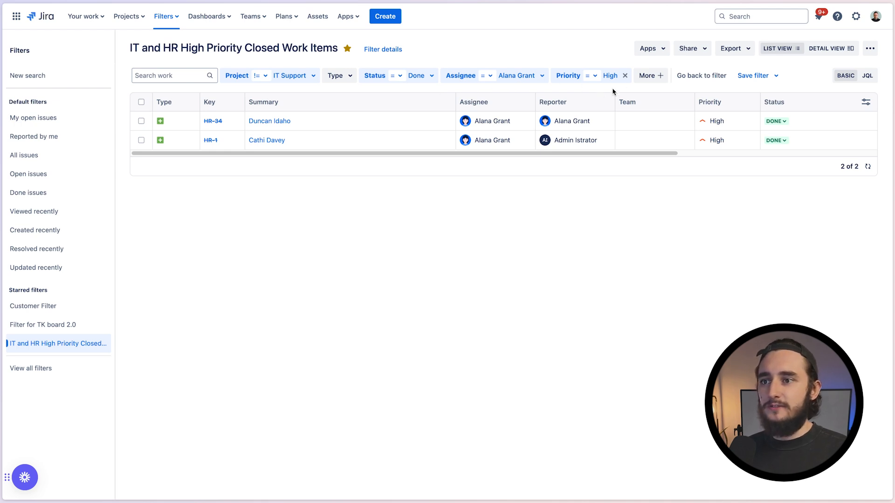
click(867, 75)
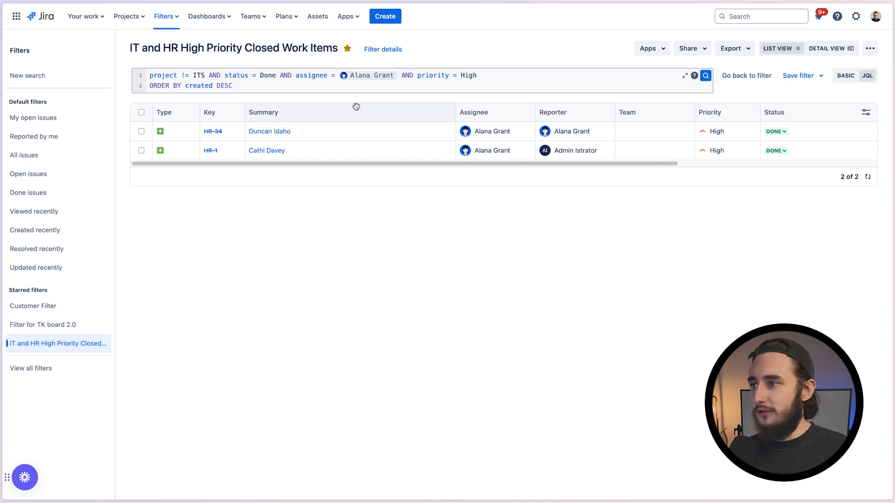
Examine the ORDER BY clause and the ITS project value in the JQL query.
triple_click(175, 90)
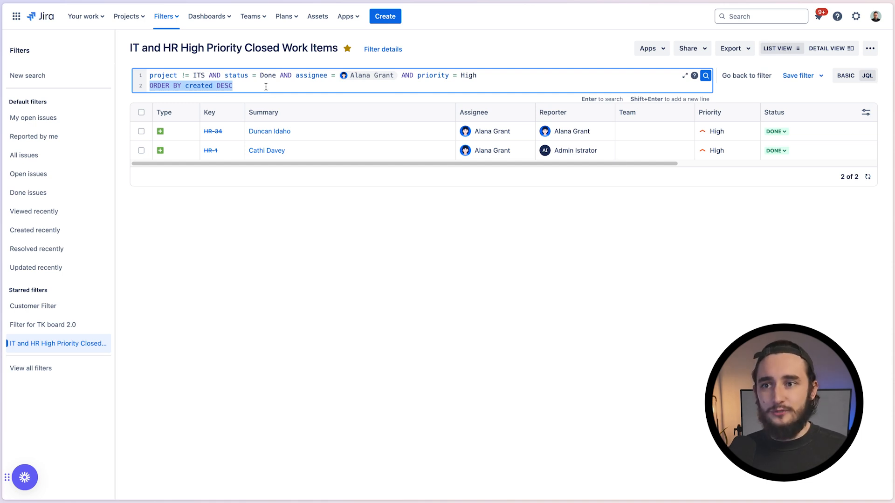
click(266, 87)
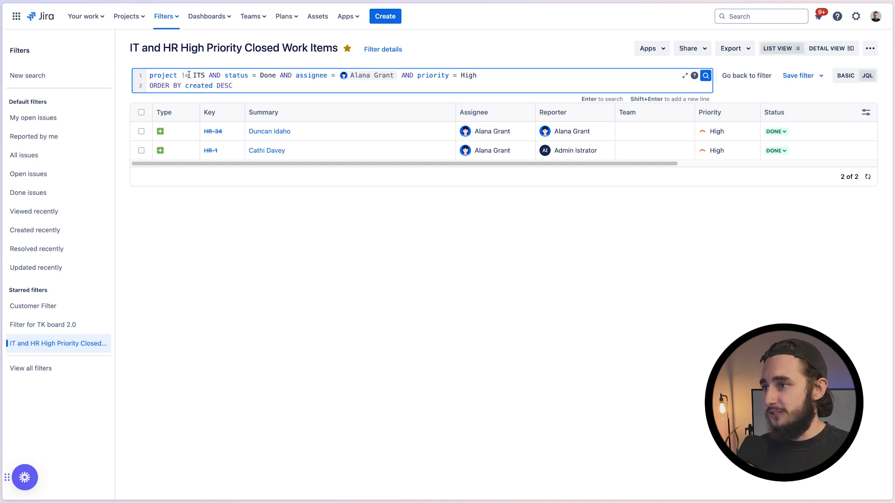
drag(205, 75, 194, 74)
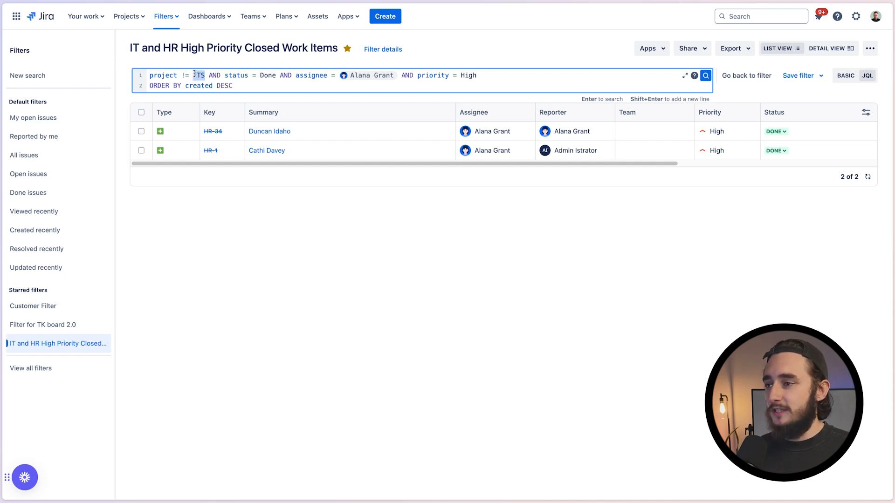
click(196, 76)
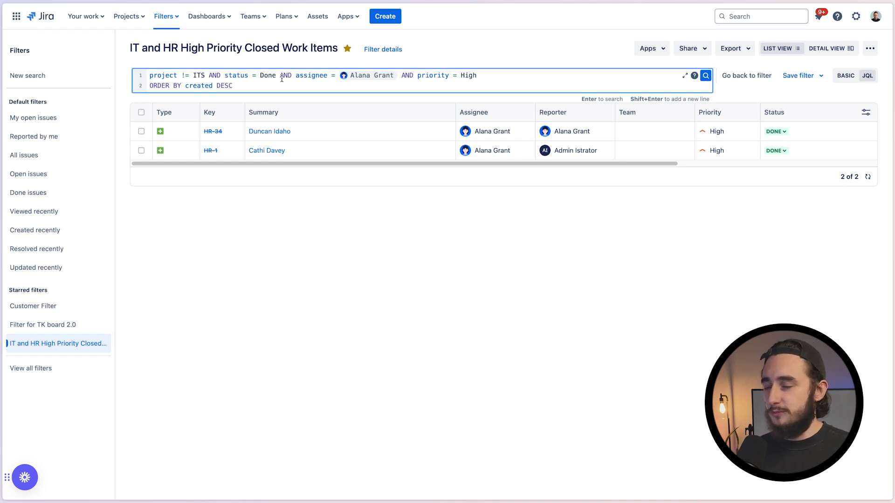
Extend the JQL query after the priority condition with AND and the issuetype field.
click(540, 77)
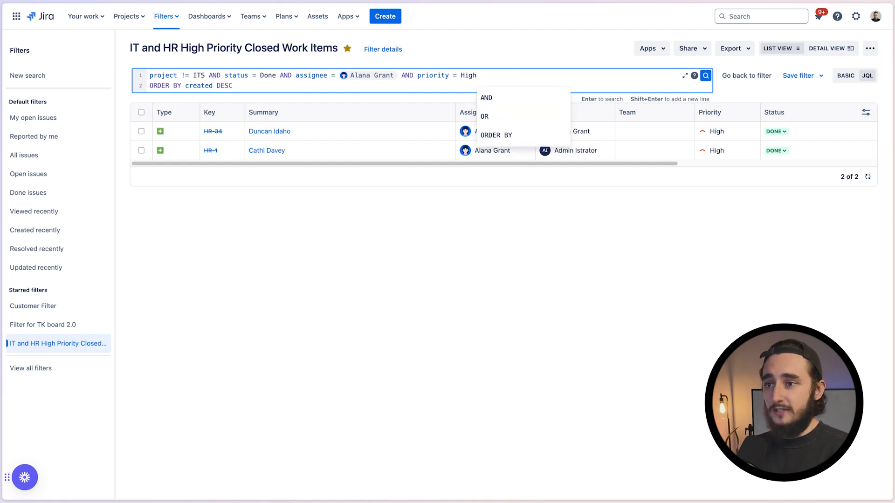
click(503, 98)
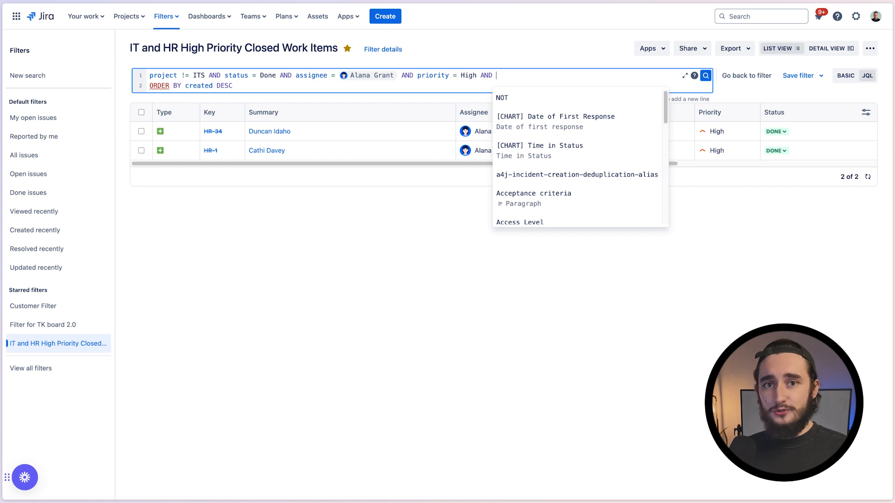
text(issue)
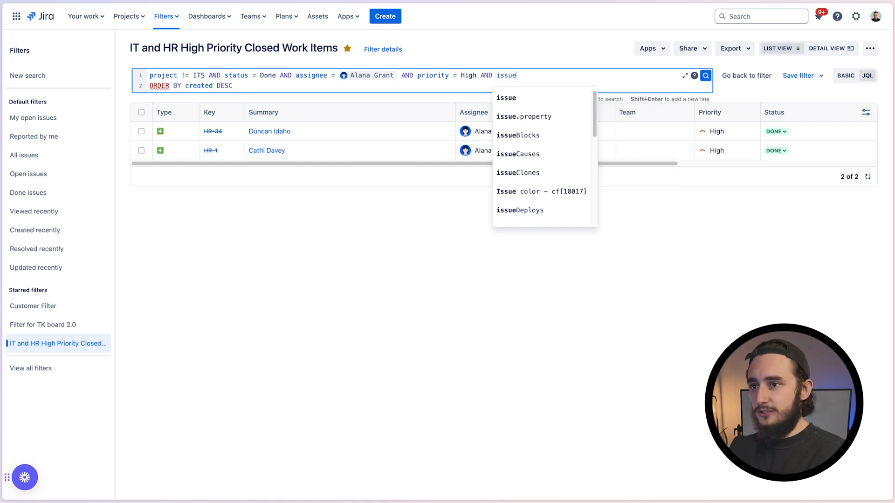
scroll(545, 185, down, 3)
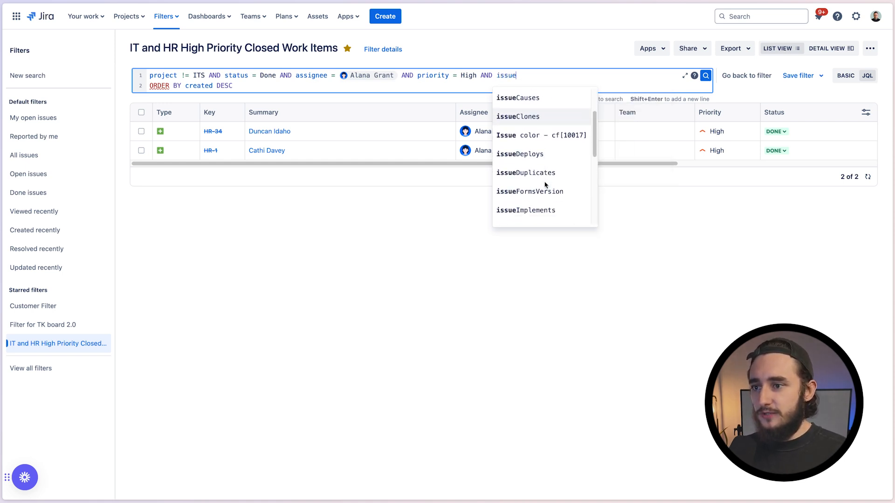
scroll(546, 185, down, 5)
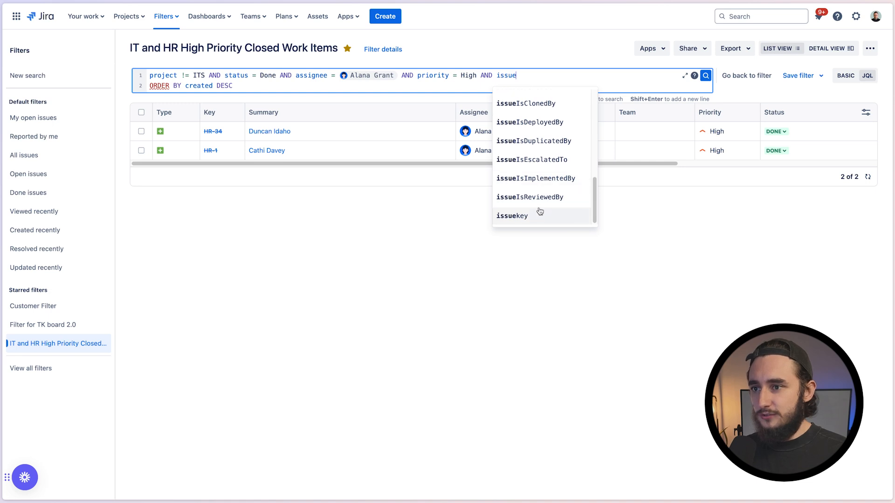
scroll(538, 177, up, 2)
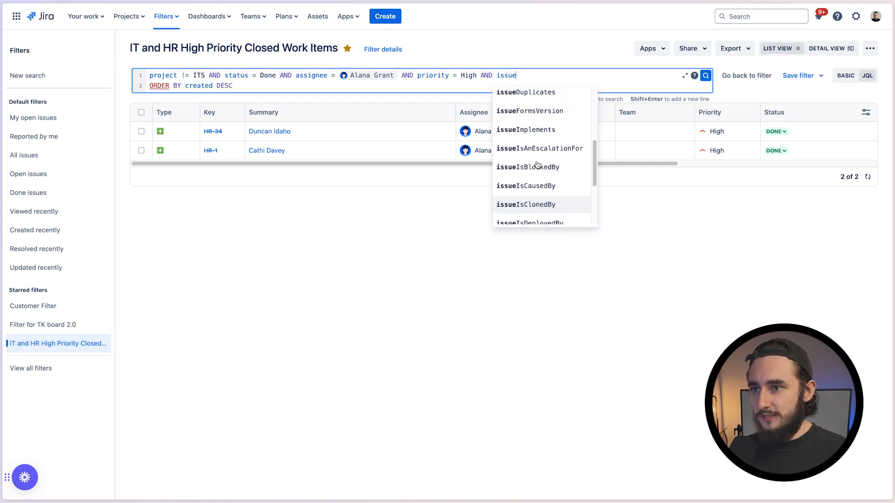
scroll(538, 164, up, 3)
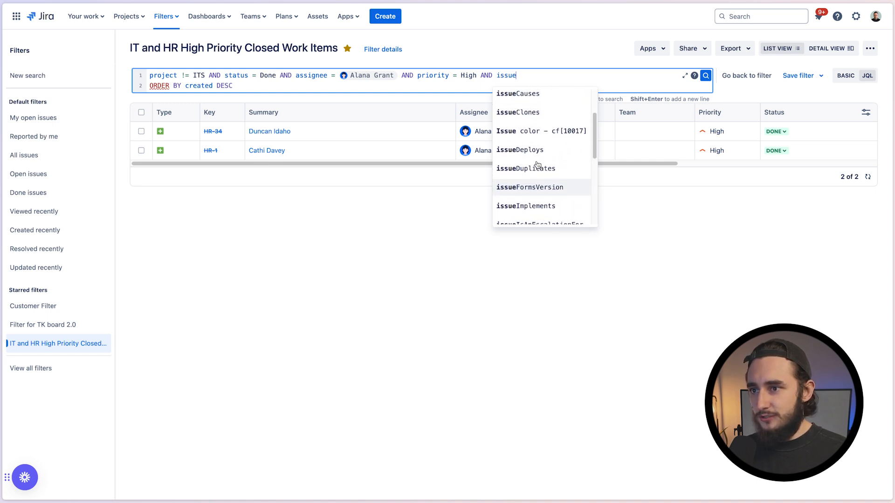
text(t)
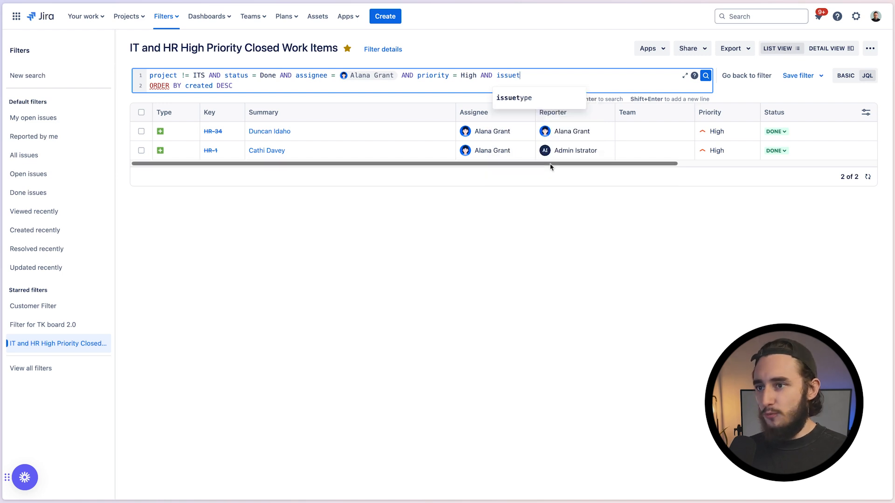
click(535, 103)
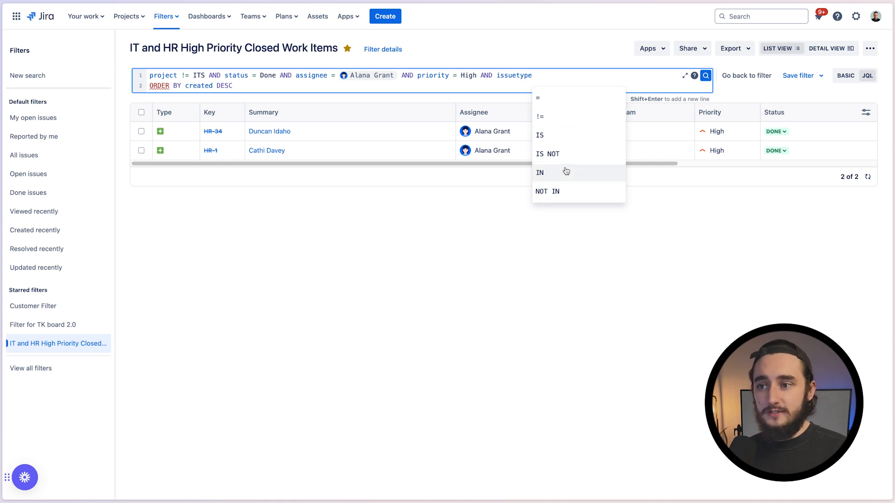
Complete the issuetype condition as = "Employee onboarding" and run the JQL search.
click(563, 100)
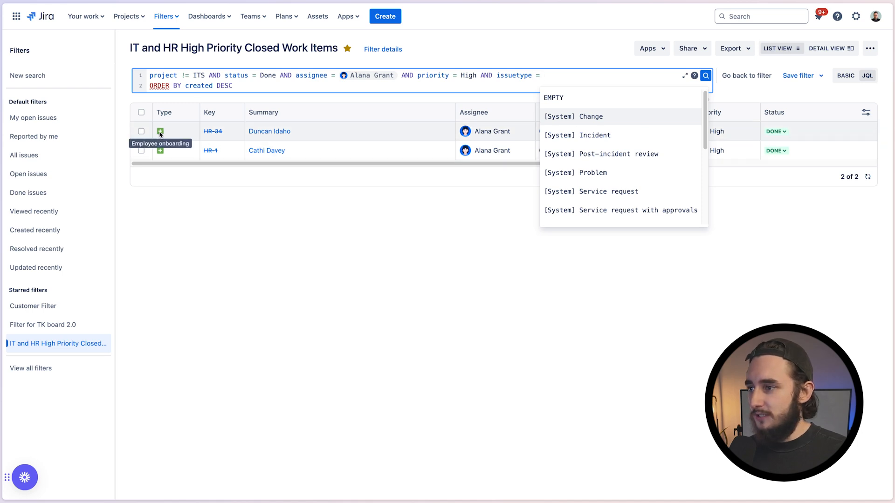
text(emp)
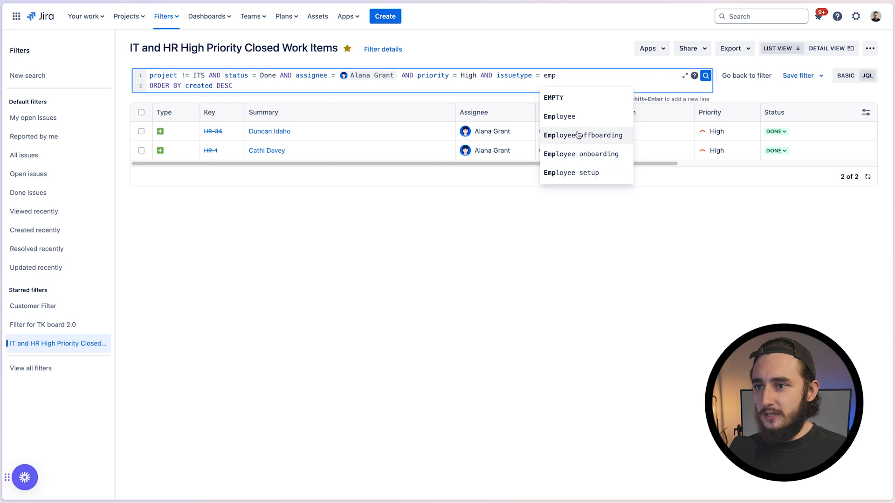
click(587, 153)
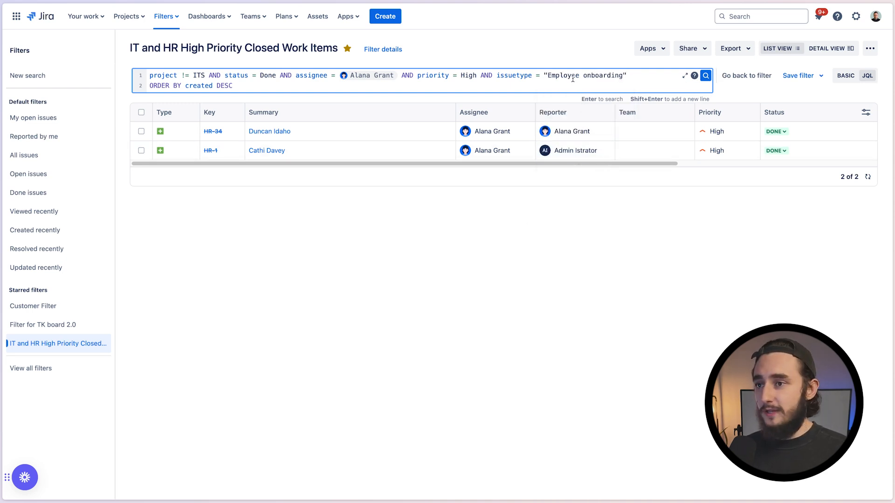
click(706, 77)
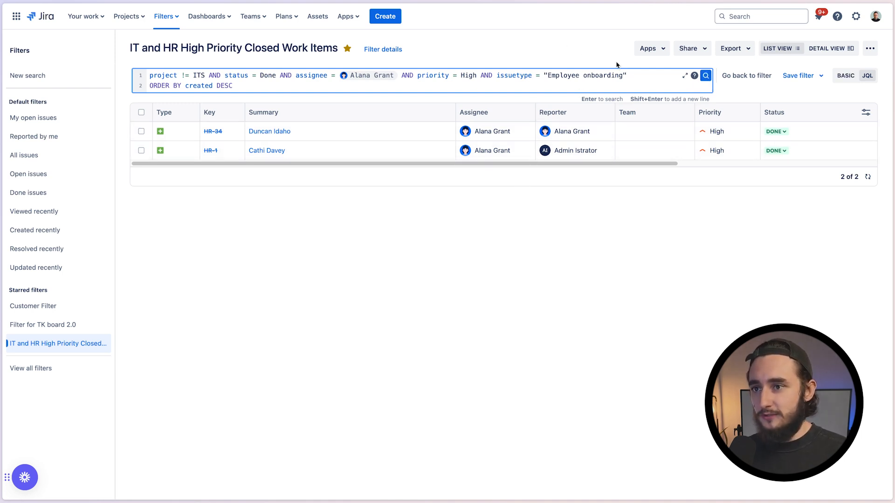
Run the JQL search without the closing quote after Employee onboarding, then restore the quote and rerun the search.
key(BackSpace)
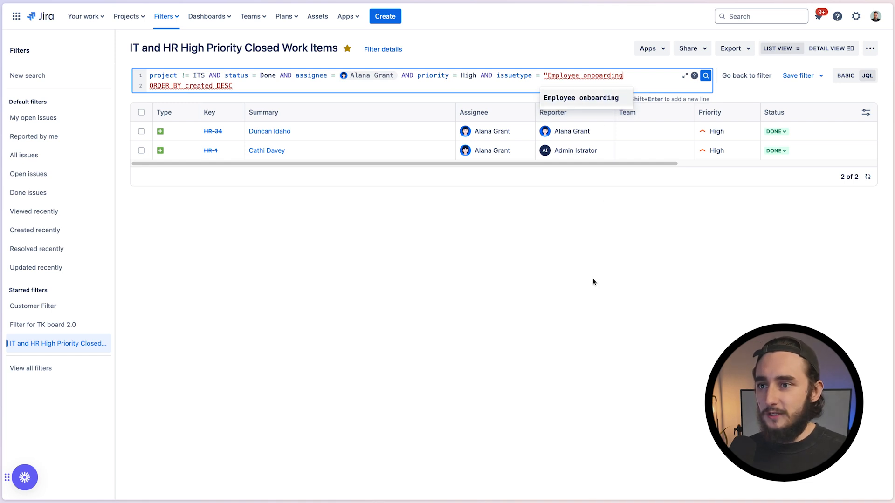
click(706, 76)
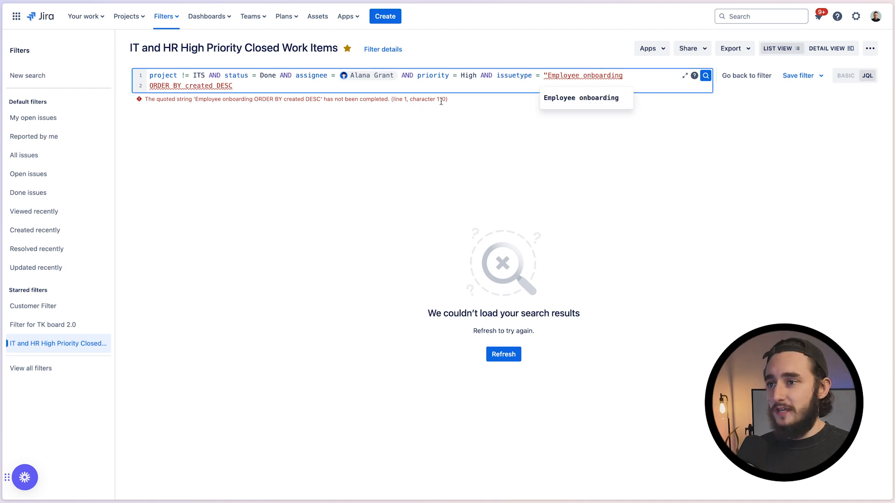
text(")
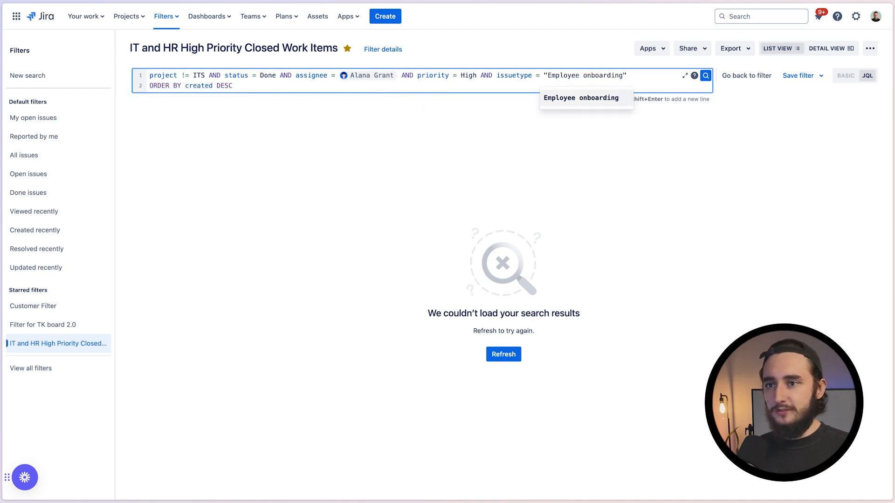
click(709, 76)
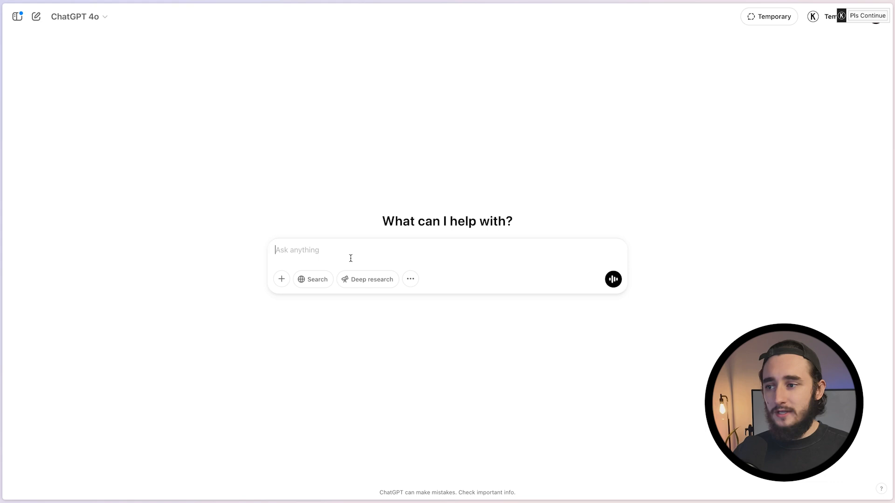
In ChatGPT, submit the JQL query with the unclosed quote and the question "Hey i cant get this to work, can you help fix my JQL?".
key(ctrl+v)
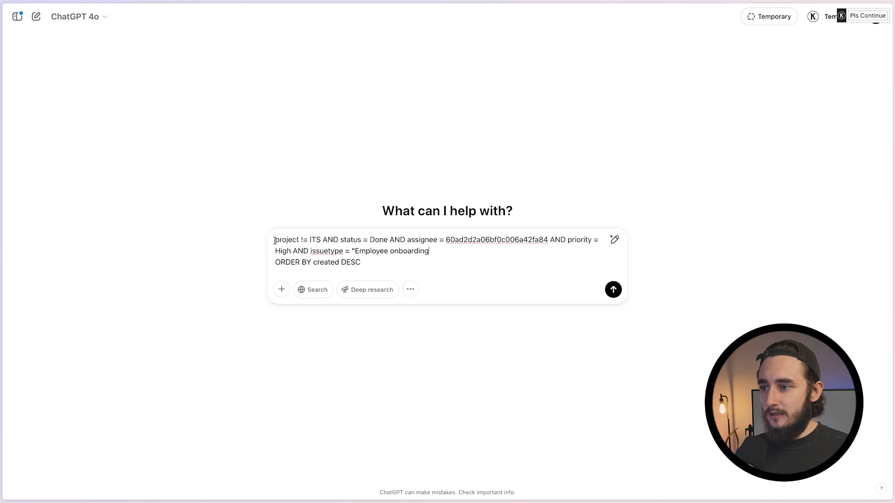
key(shift+Return)
key(shift+Return)
text(Hey )
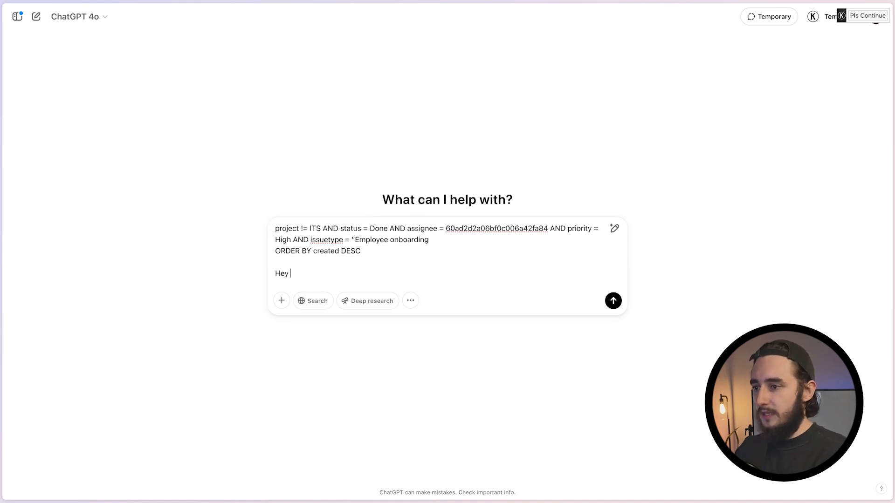
text(i cant get this to)
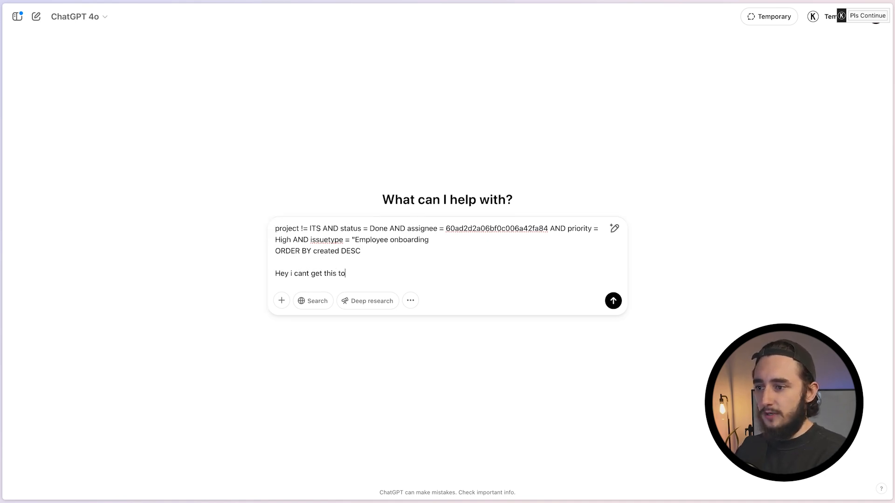
text( work , can you help m)
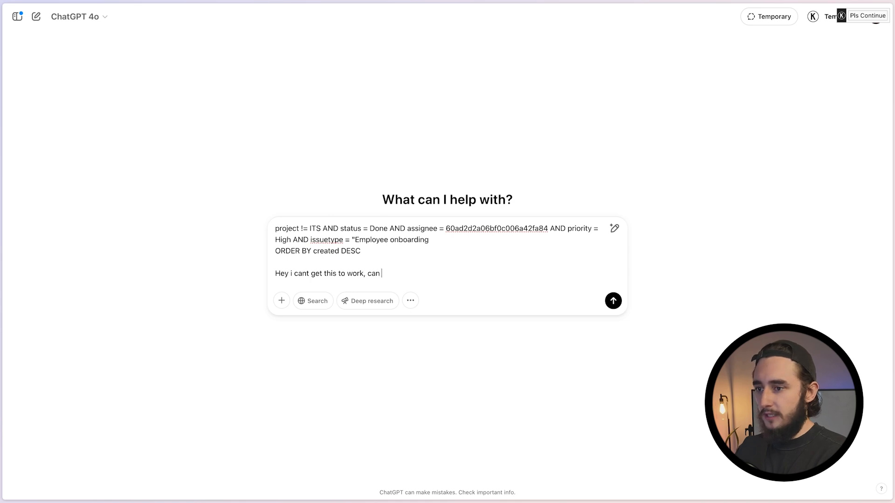
key(BackSpace)
text(fix my JQL?)
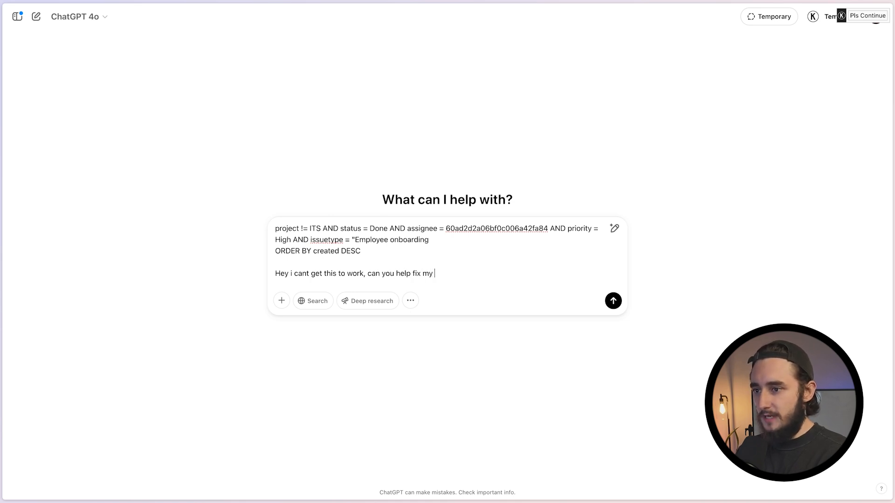
key(Return)
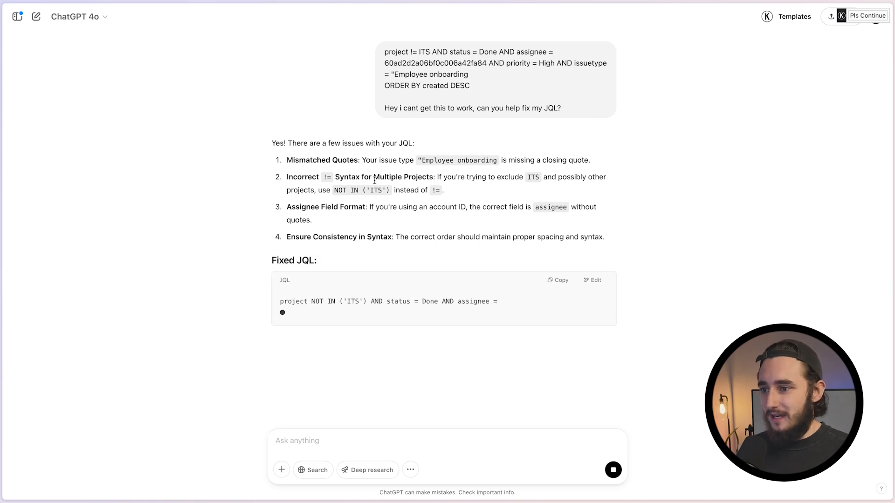
Copy ChatGPT's fixed JQL, replace the whole Jira query with that project NOT IN ('ITS') version and run the search.
click(558, 282)
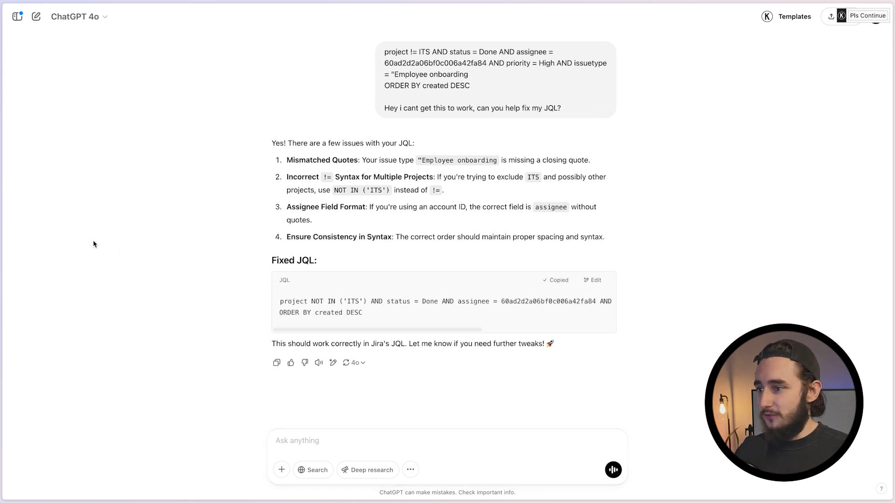
mouse_move(62, 232)
click(66, 215)
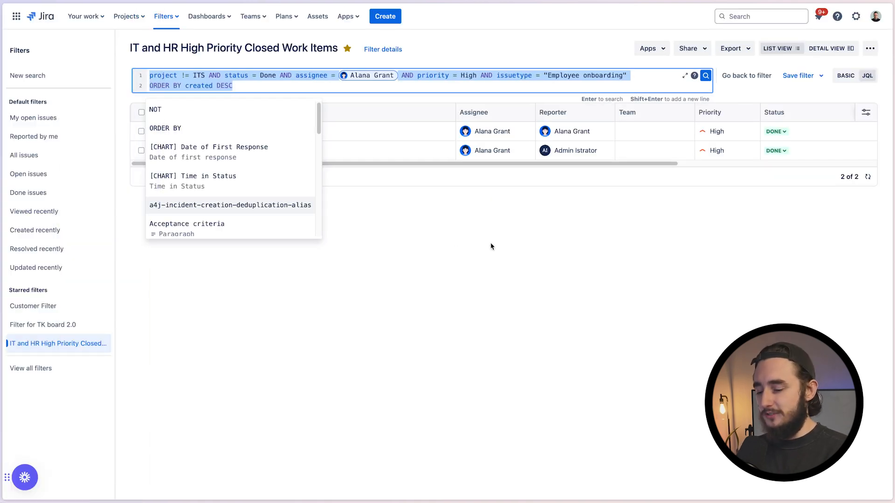
key(BackSpace)
key(ctrl+v)
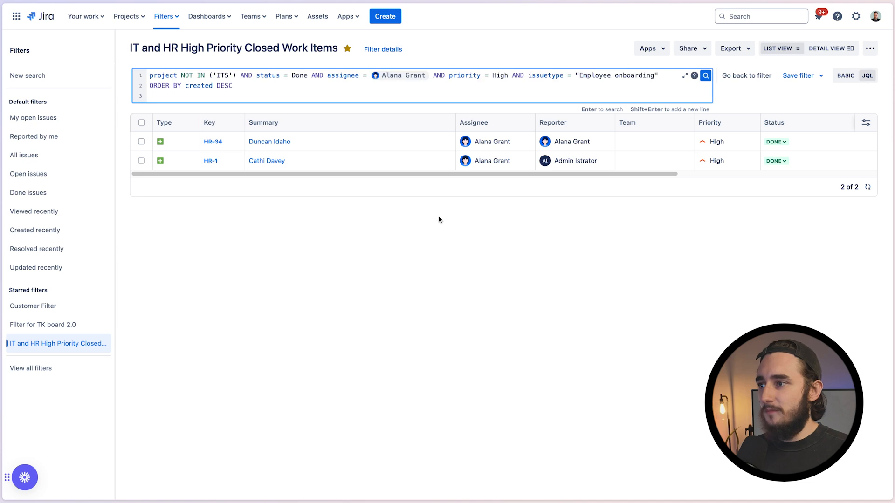
click(706, 75)
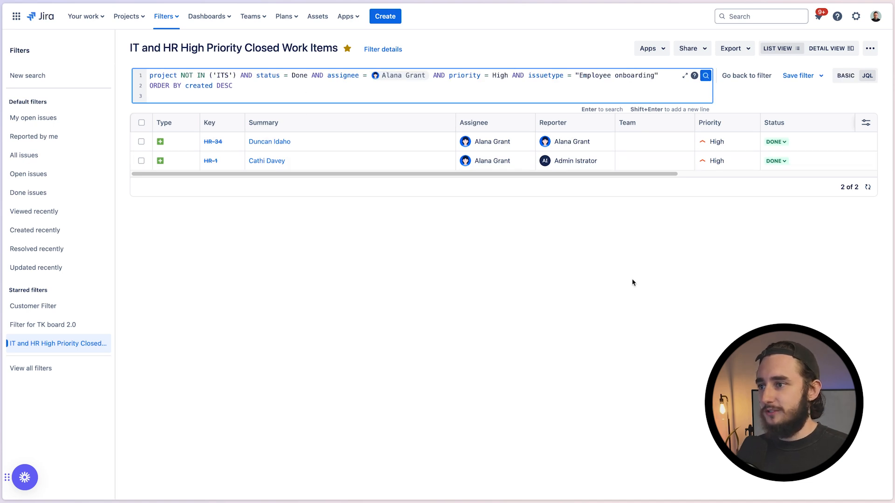